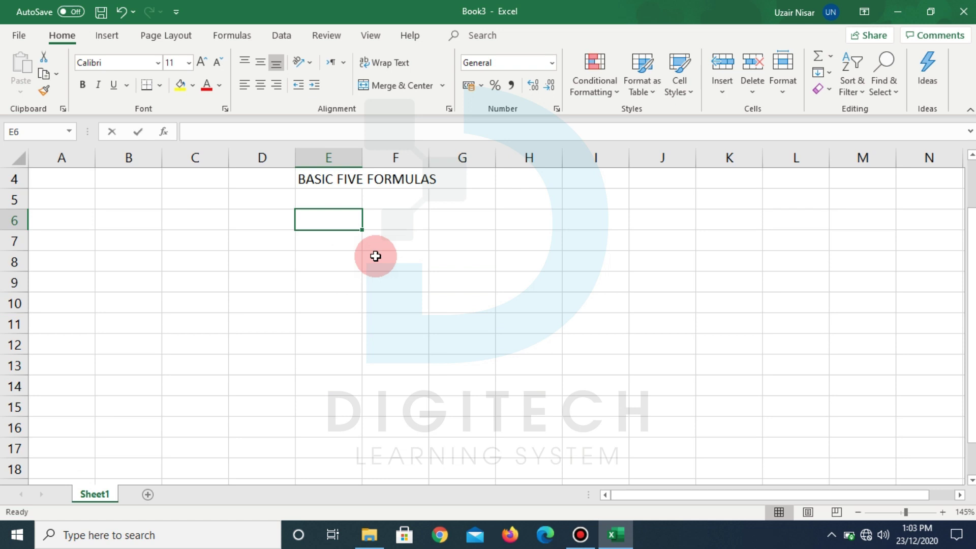
# Enter the labels SUM, AVERAGE, COUNT, MAX and MIN down cells E6 to E10.
pyautogui.write('SUM')
pyautogui.press('Down')
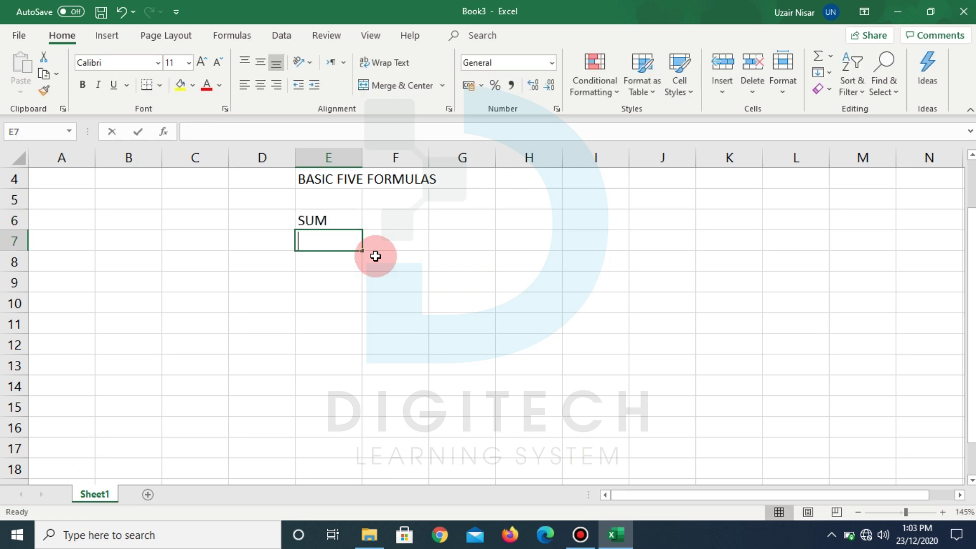
pyautogui.write('AVERAGE')
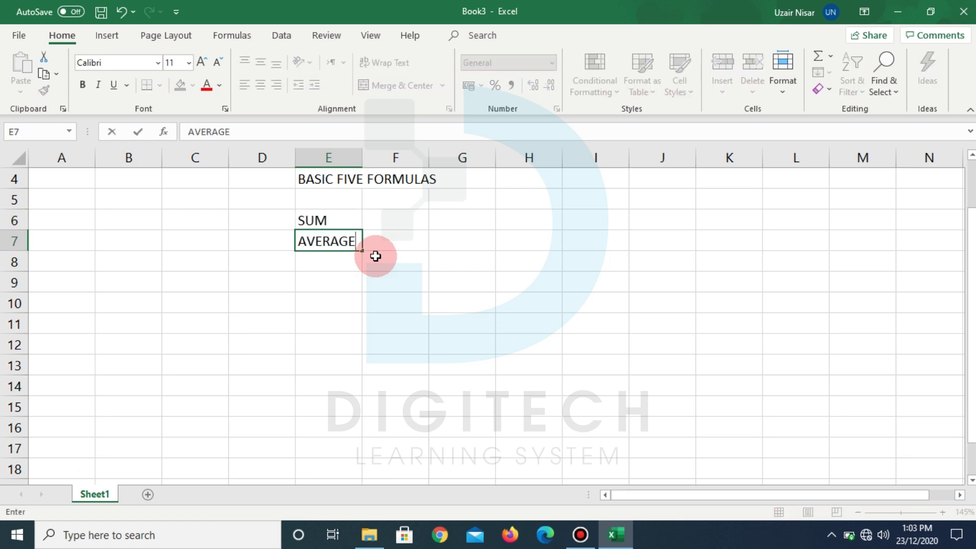
pyautogui.press('Down')
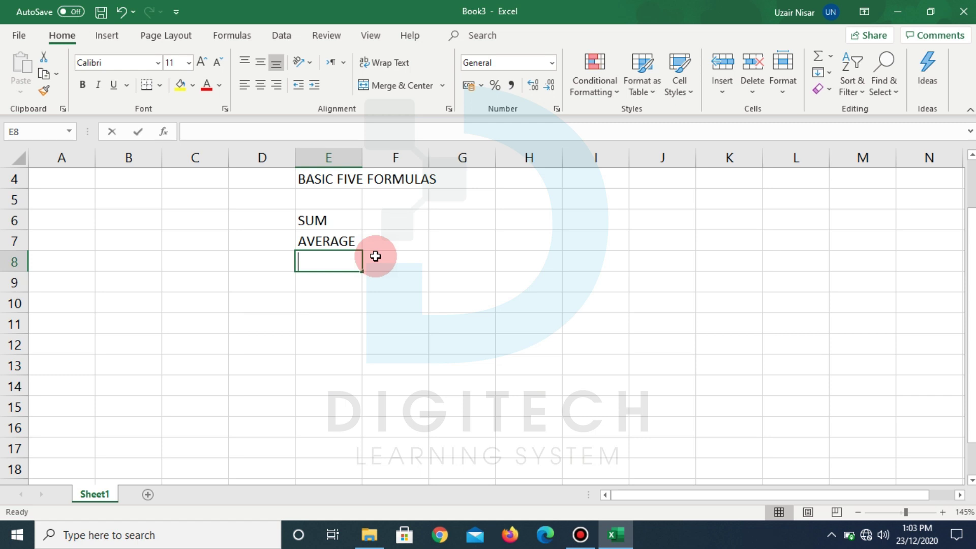
pyautogui.write('COUNT')
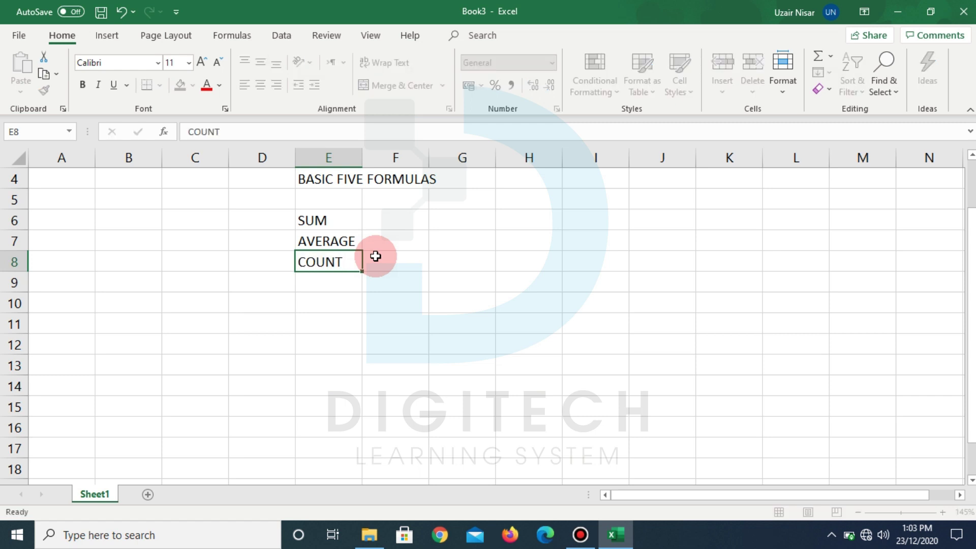
pyautogui.press('Return')
pyautogui.write('MAX')
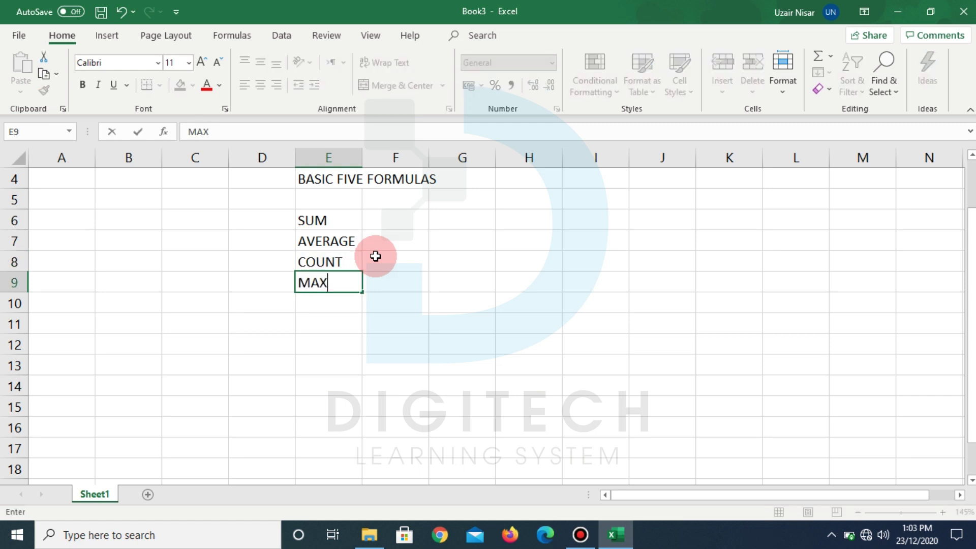
pyautogui.press('Return')
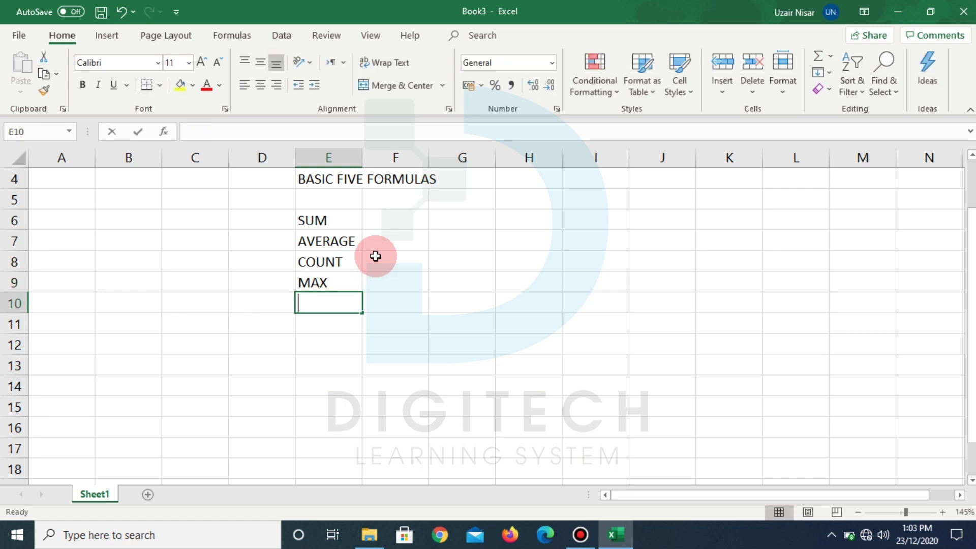
pyautogui.write('MIN')
pyautogui.press('Return')
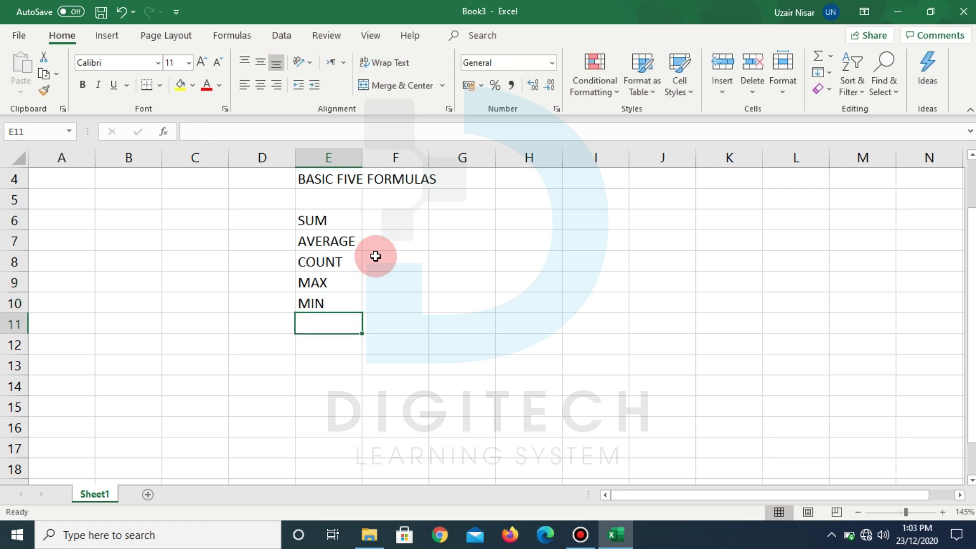
pyautogui.moveTo(325, 223); pyautogui.dragTo(360, 312)
pyautogui.click(329, 218)
pyautogui.click(331, 242)
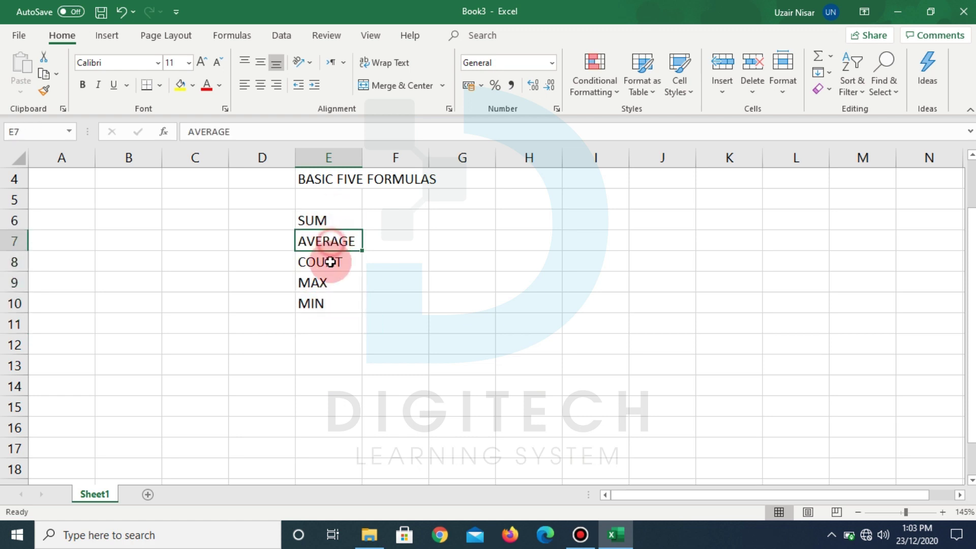
pyautogui.click(333, 263)
pyautogui.click(329, 285)
pyautogui.click(330, 303)
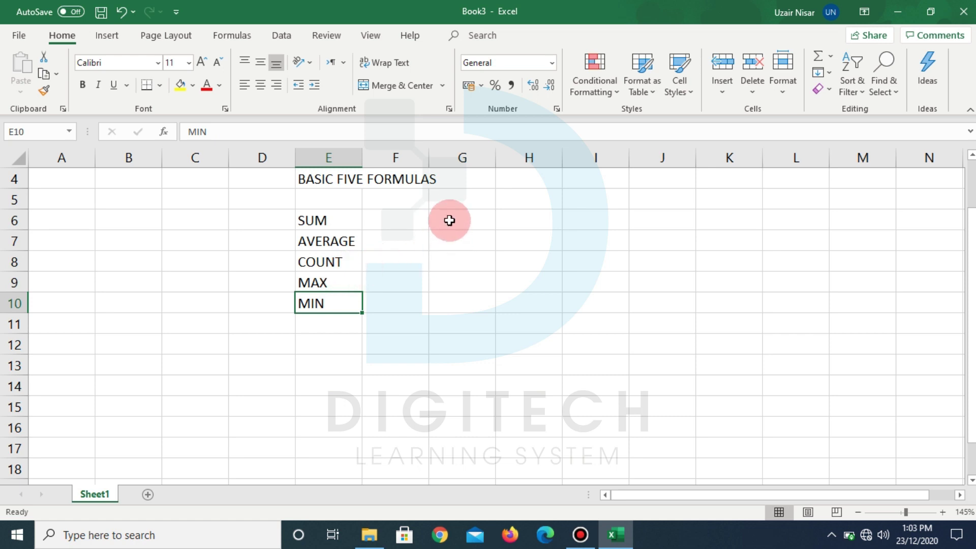
# Fill the whole range G6:K13 at once with the formula =RANDBETWEEN(10,100).
pyautogui.moveTo(447, 221); pyautogui.dragTo(741, 356)
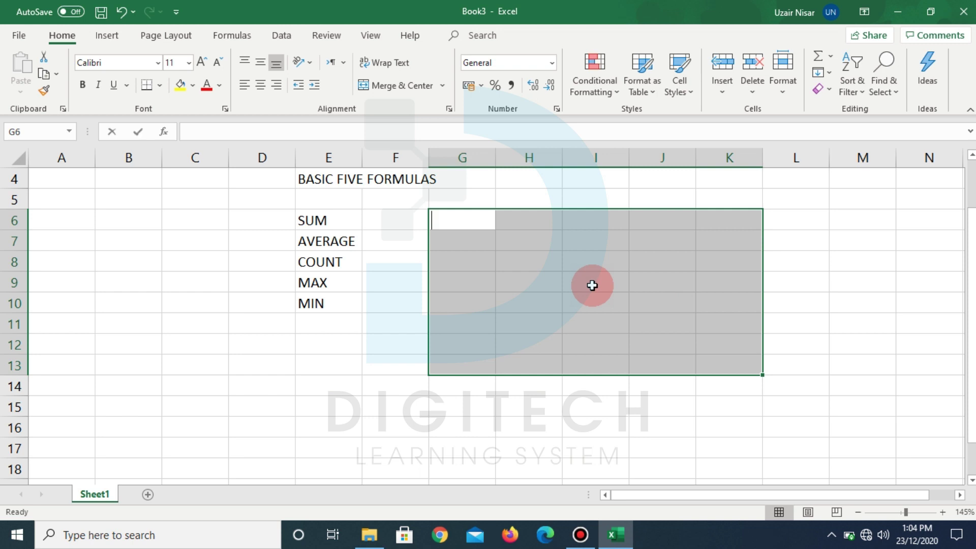
pyautogui.write('=RAN')
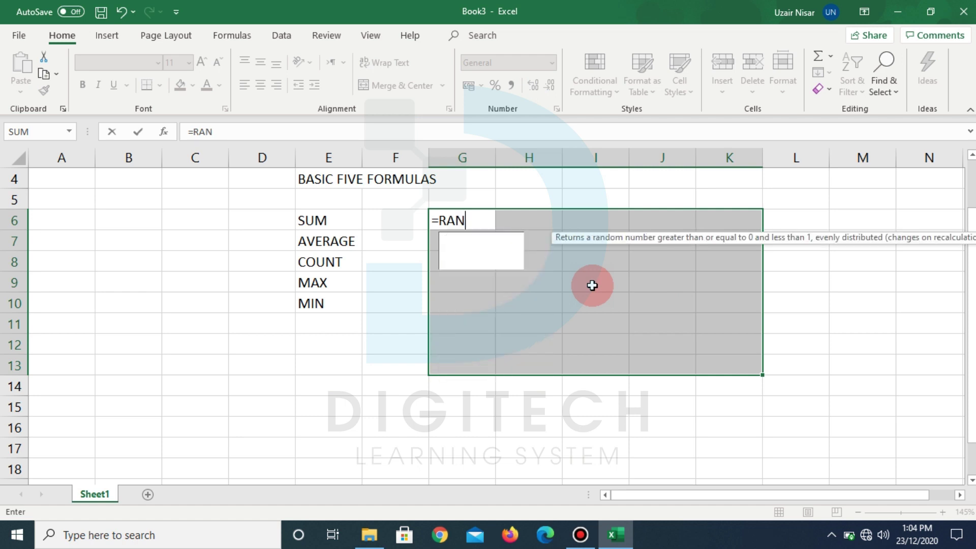
pyautogui.write('DBETW')
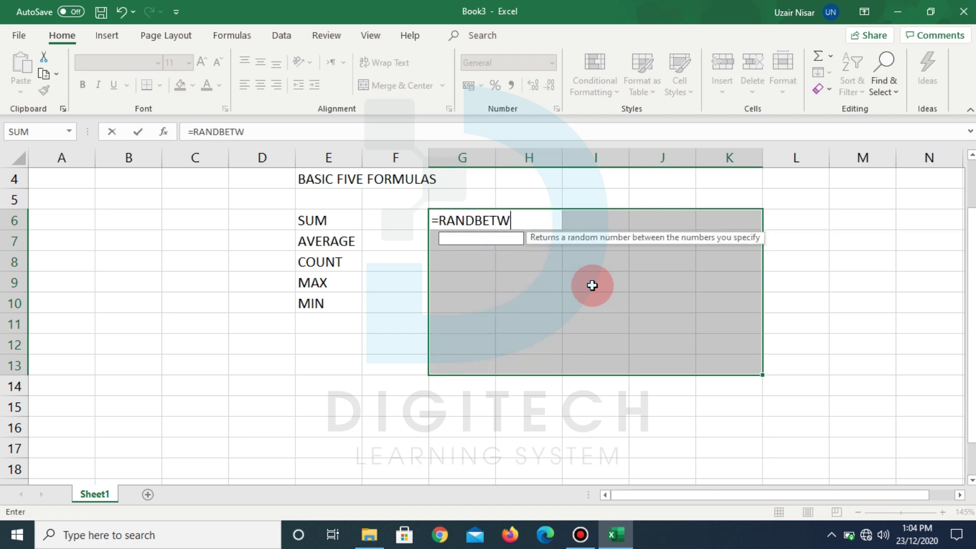
pyautogui.write('EEN')
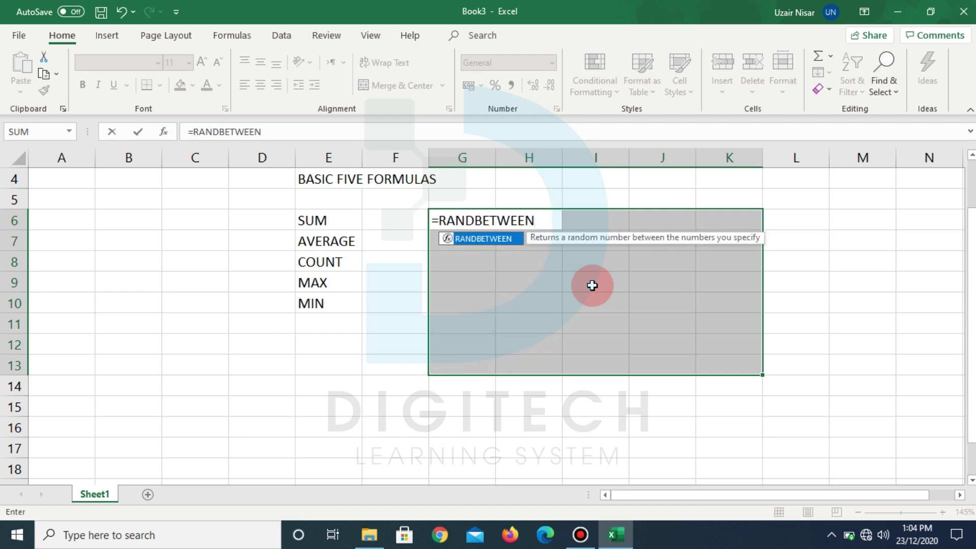
pyautogui.write('(')
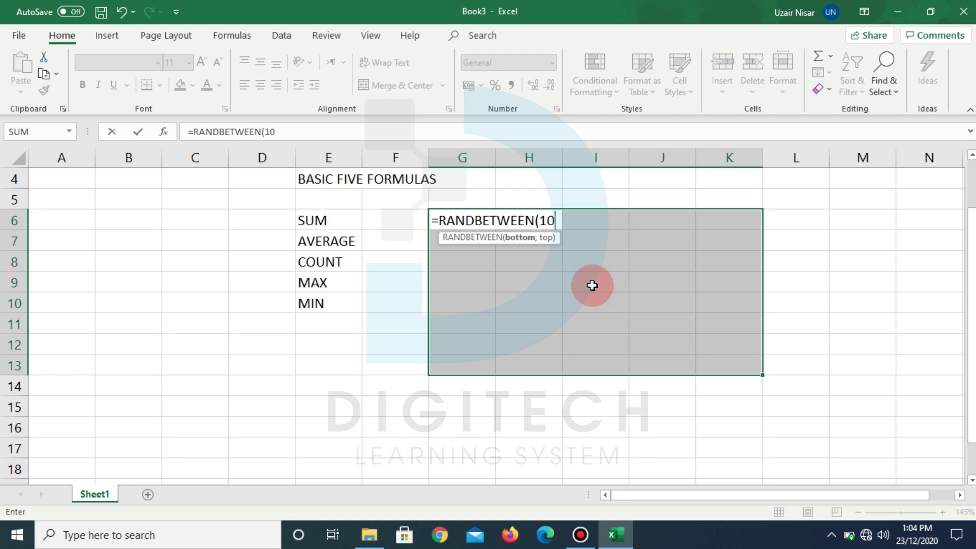
pyautogui.write('100')
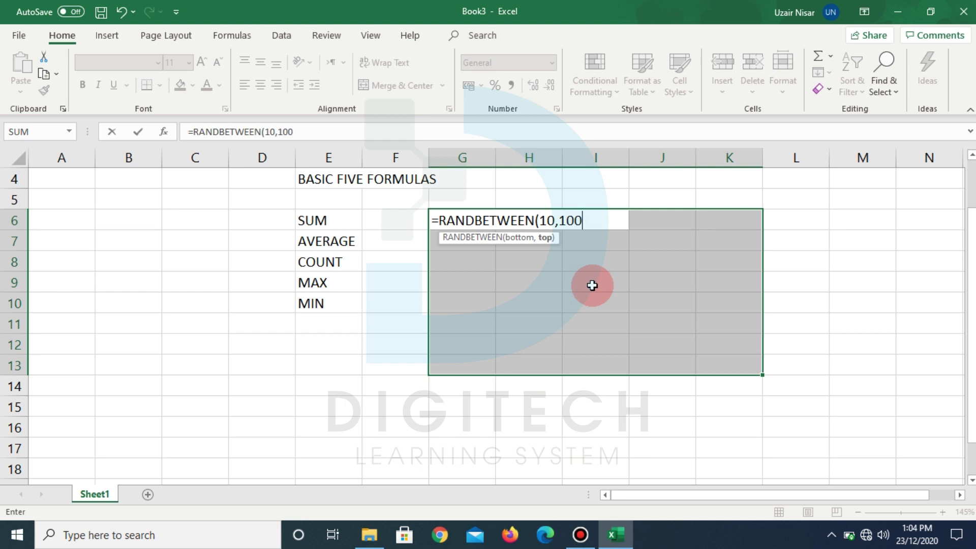
pyautogui.write(')')
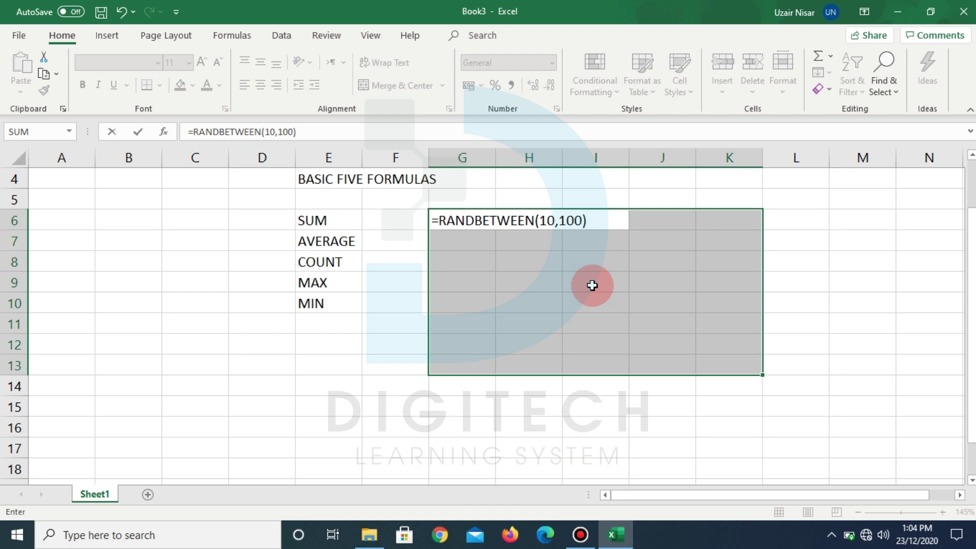
pyautogui.hotkey('ctrl', 'Return')
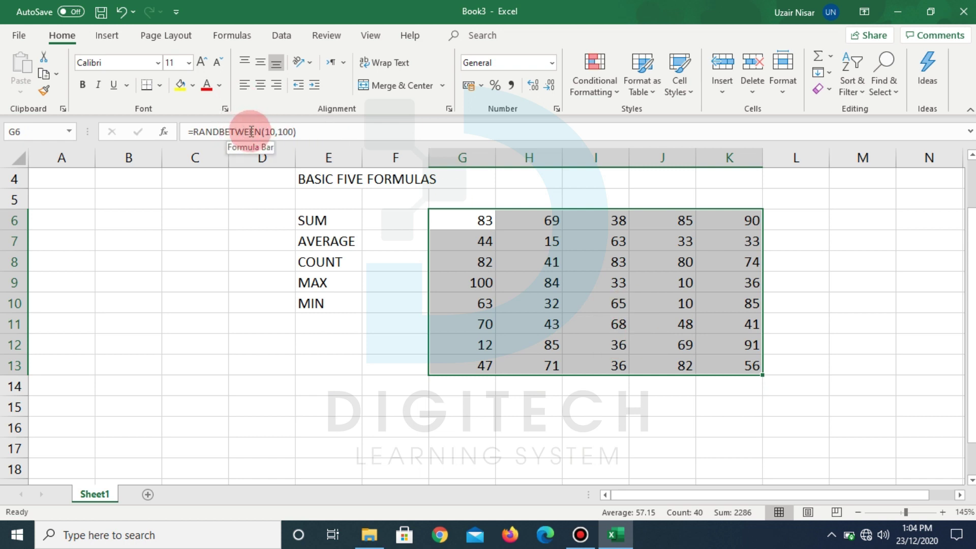
pyautogui.click(542, 322)
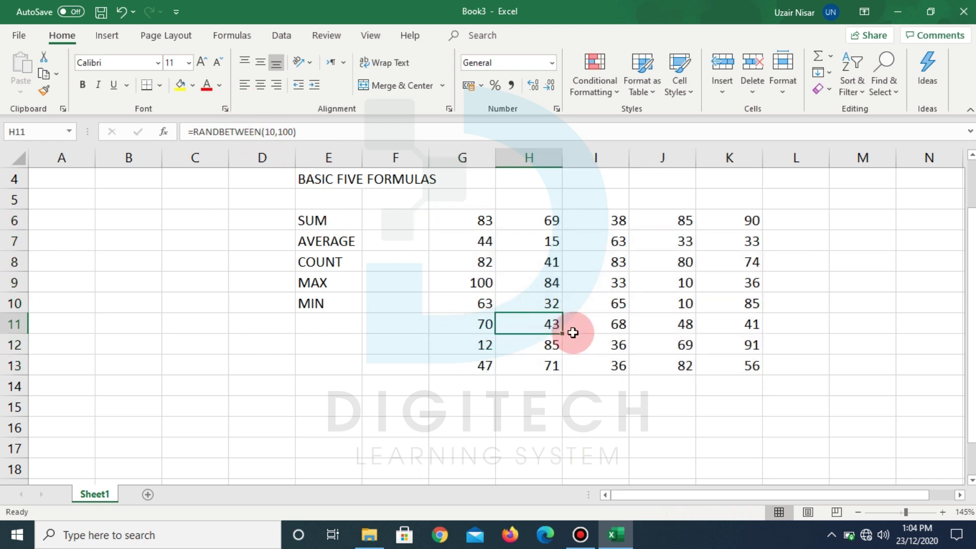
pyautogui.click(822, 267)
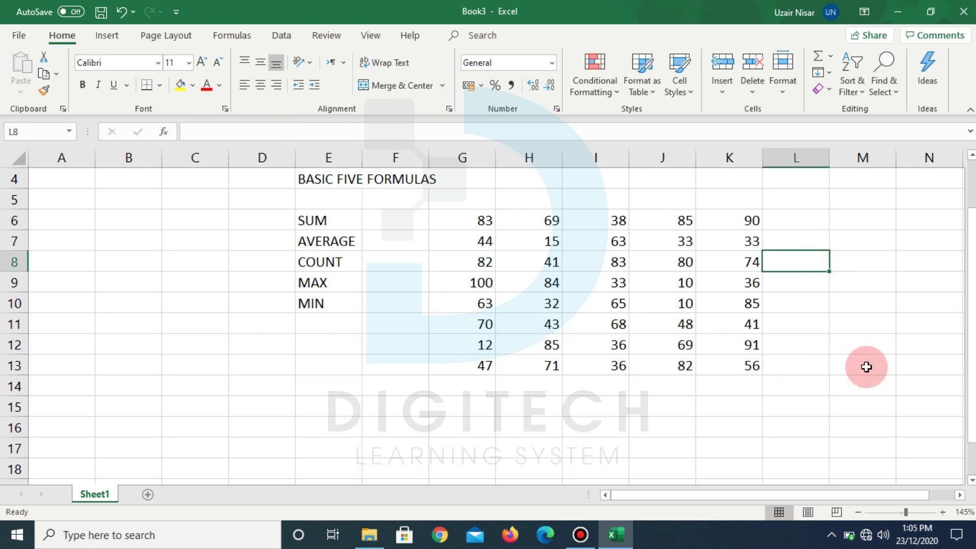
# Enter 5 in cell E13 and H in cell M8 to make the random numbers recalculate.
pyautogui.click(329, 365)
pyautogui.write('5')
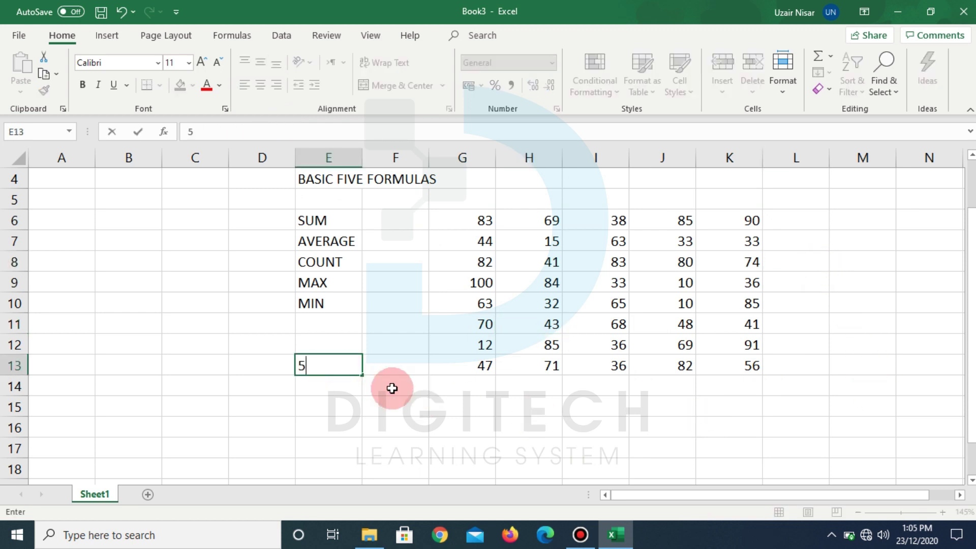
pyautogui.press('Return')
pyautogui.click(877, 270)
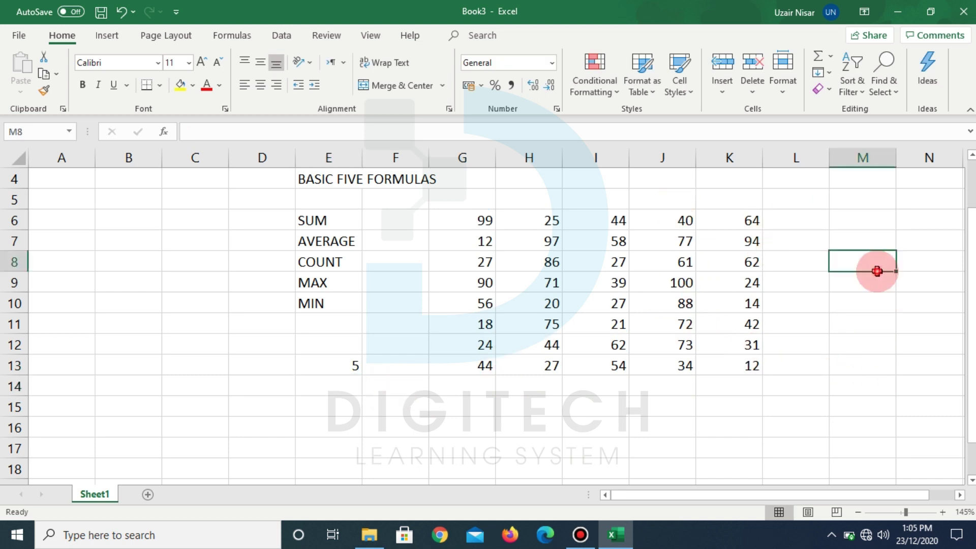
pyautogui.write('H')
pyautogui.click(875, 301)
pyautogui.click(872, 270)
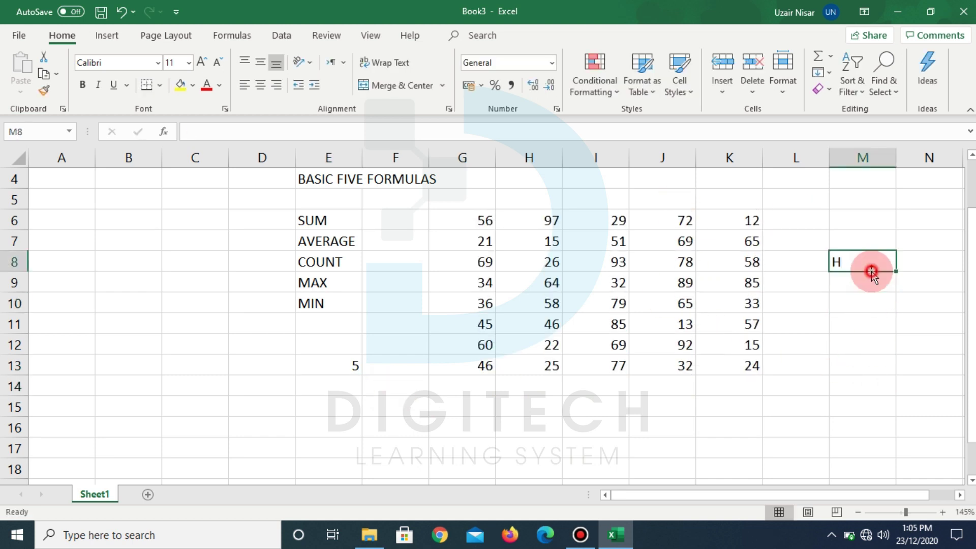
pyautogui.write('H')
pyautogui.click(873, 296)
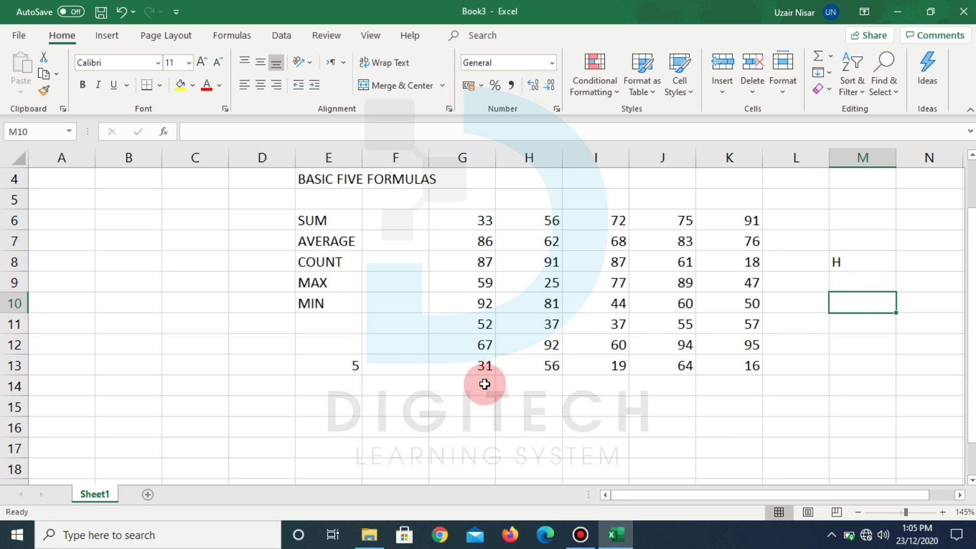
# Clear the test entries from cells E13 and M8.
pyautogui.click(340, 366)
pyautogui.press('BackSpace')
pyautogui.press('Return')
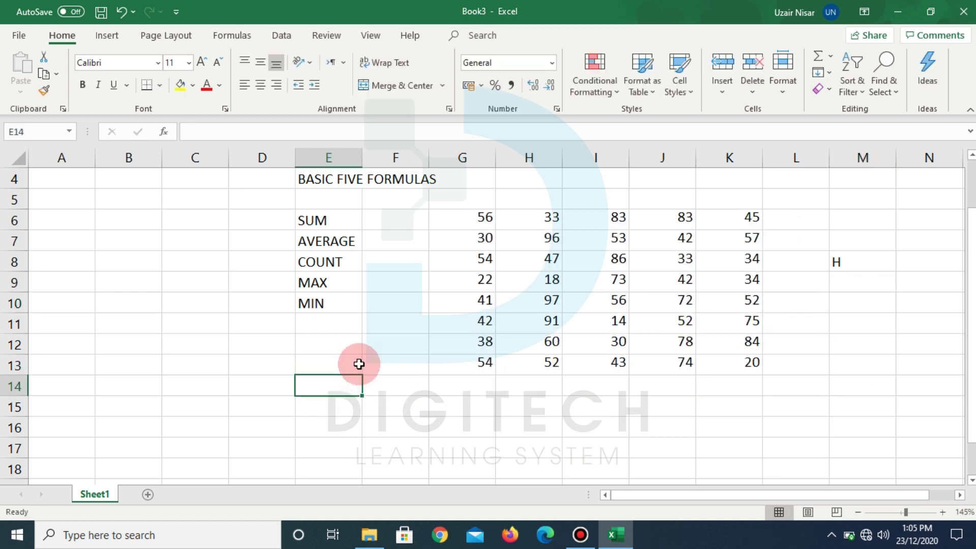
pyautogui.click(866, 267)
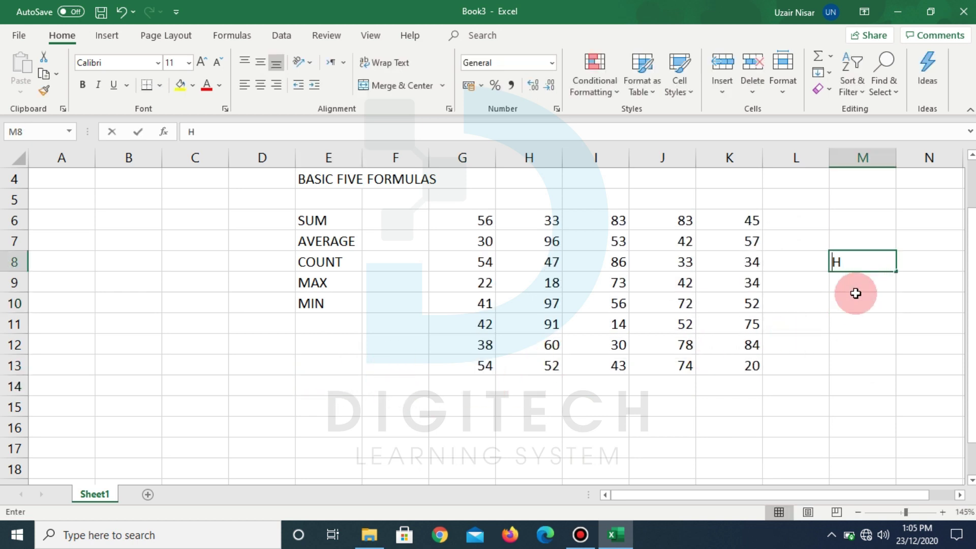
pyautogui.press('BackSpace')
pyautogui.press('Return')
# Copy G6:K13 and paste it over itself as Values & Number Formatting, replacing the random formulas with fixed numbers.
pyautogui.click(457, 218)
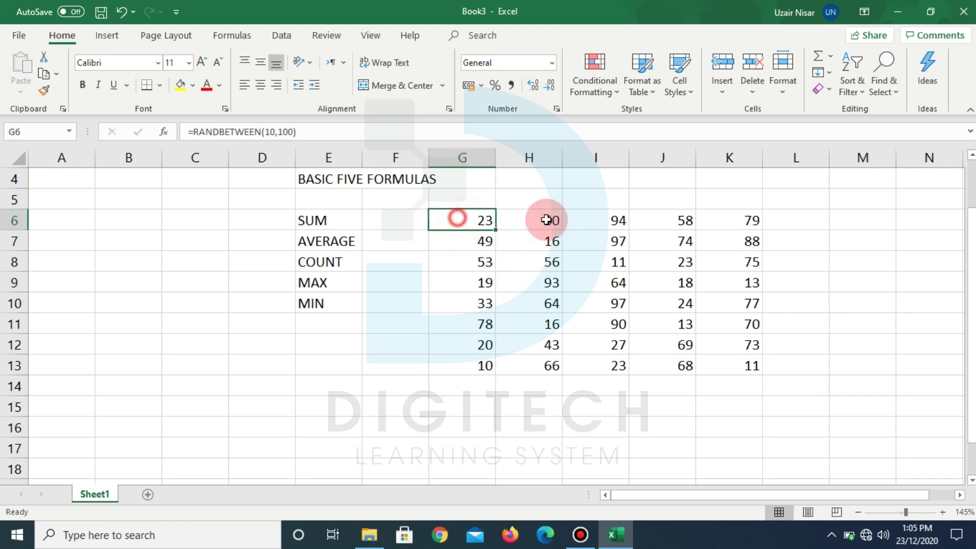
pyautogui.moveTo(546, 220); pyautogui.dragTo(727, 363)
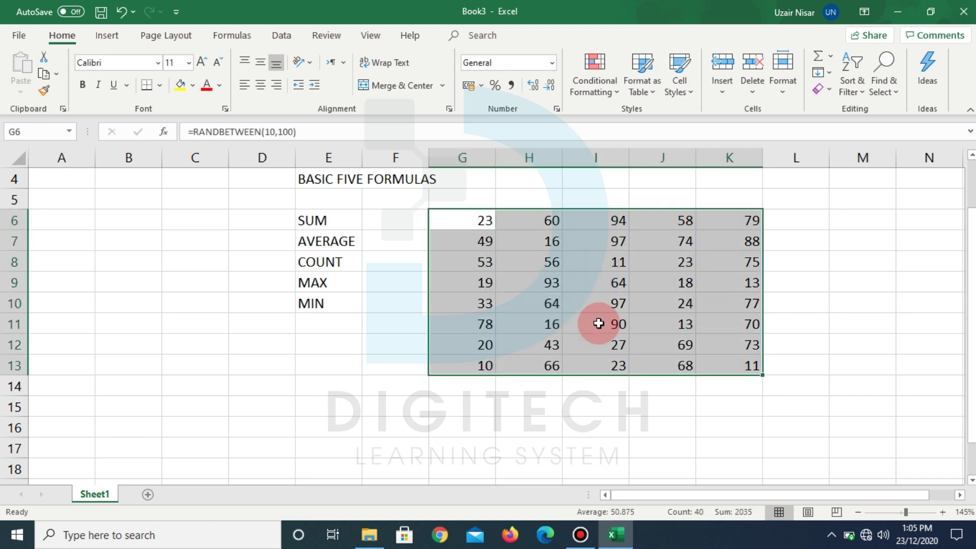
pyautogui.hotkey('ctrl', 'c')
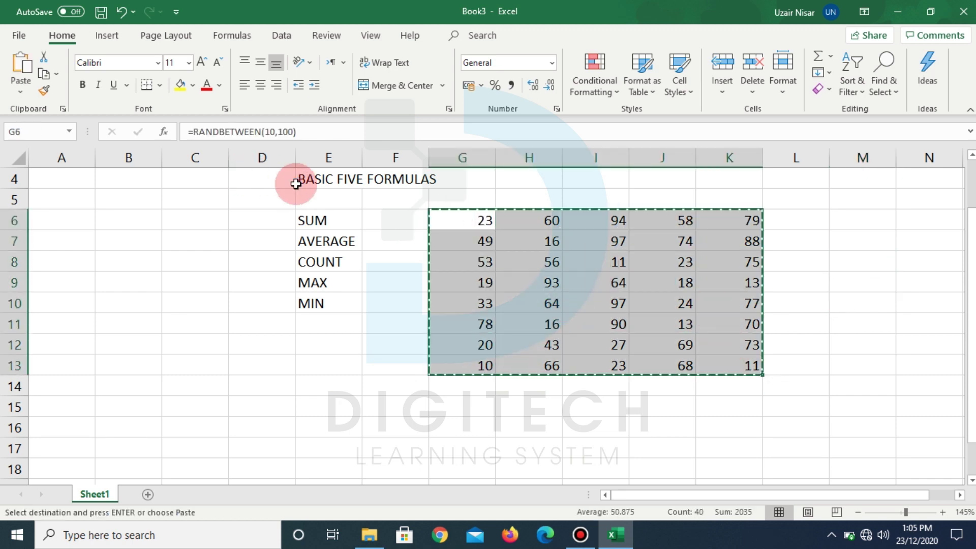
pyautogui.click(23, 90)
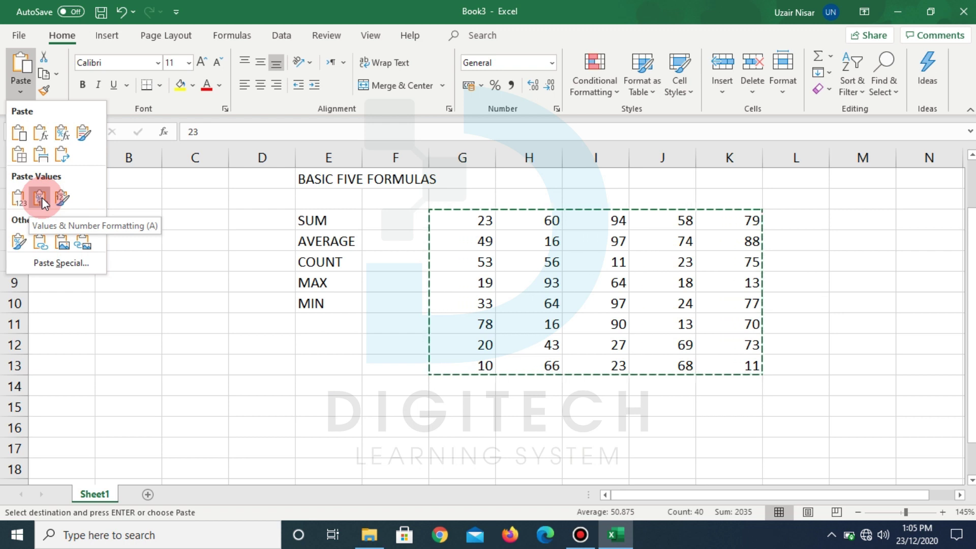
pyautogui.click(41, 197)
pyautogui.press('Escape')
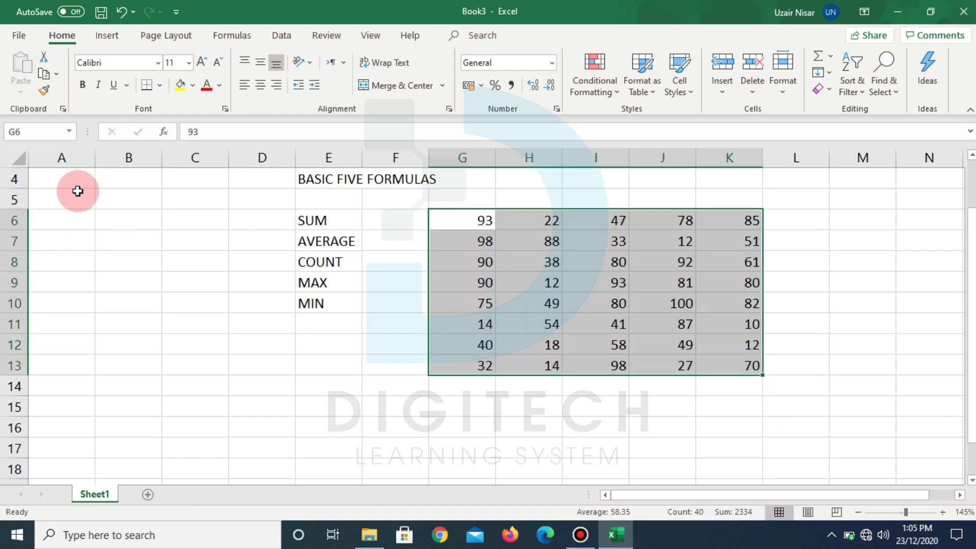
pyautogui.click(519, 235)
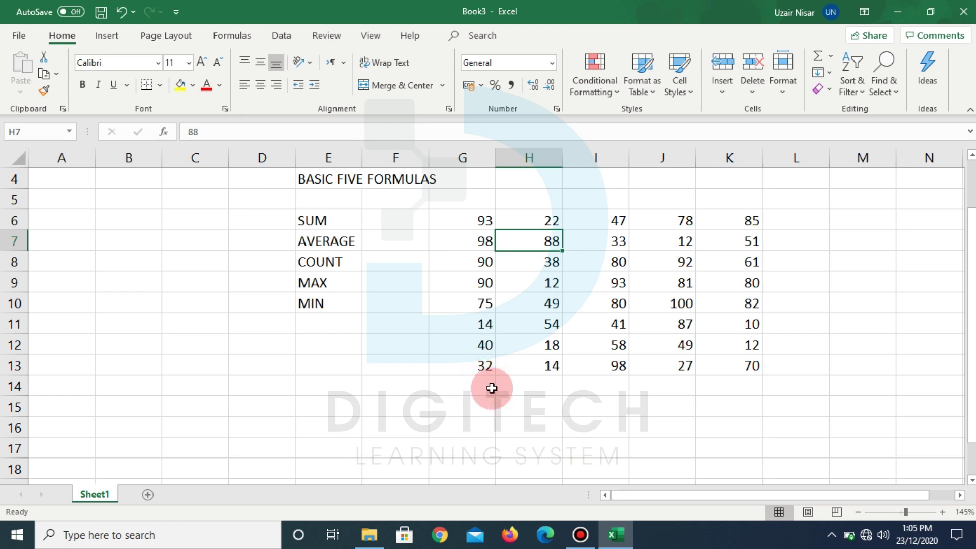
# Fill cells G14:K14 below the number table with yellow.
pyautogui.moveTo(464, 382); pyautogui.dragTo(737, 381)
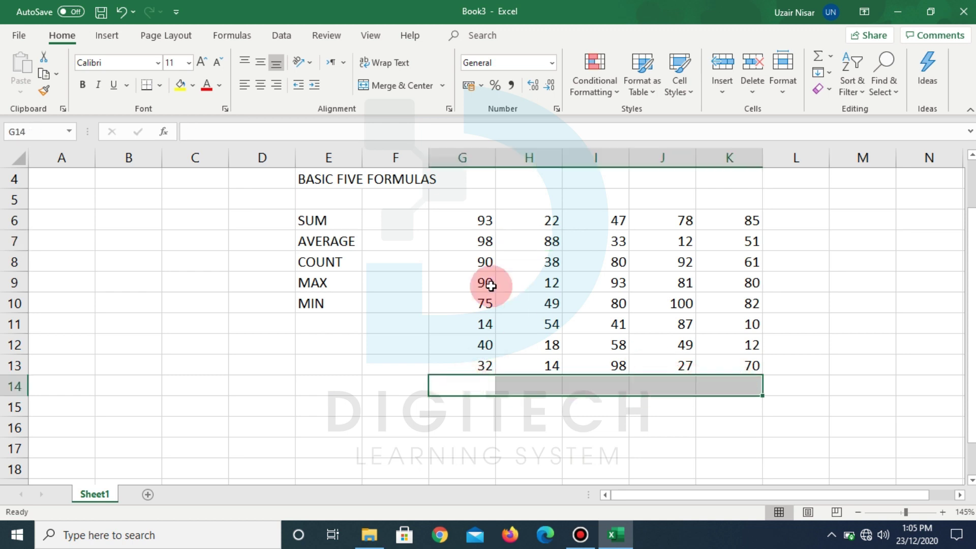
pyautogui.click(182, 84)
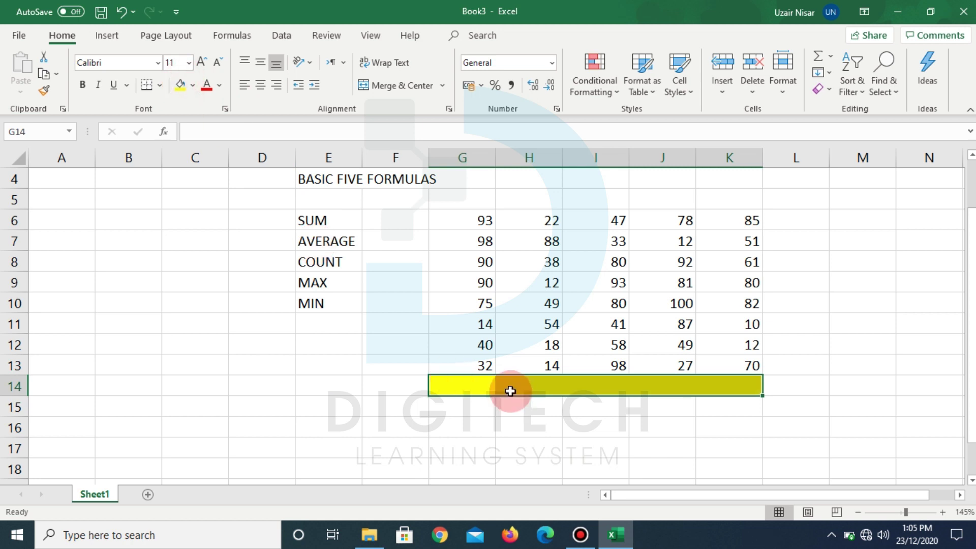
# Enter =SUM(G6:G13) in cell G14 to total the numbers in column G.
pyautogui.click(492, 385)
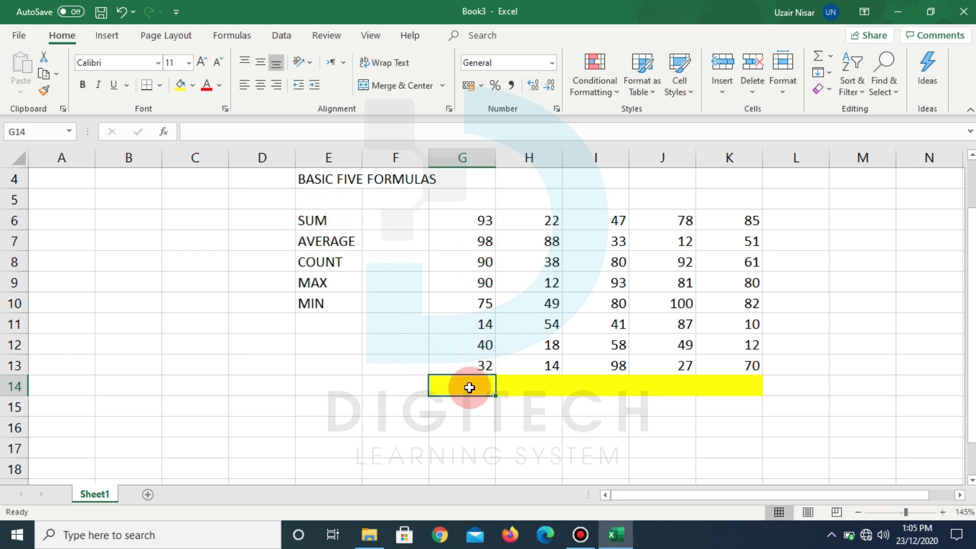
pyautogui.write('=S')
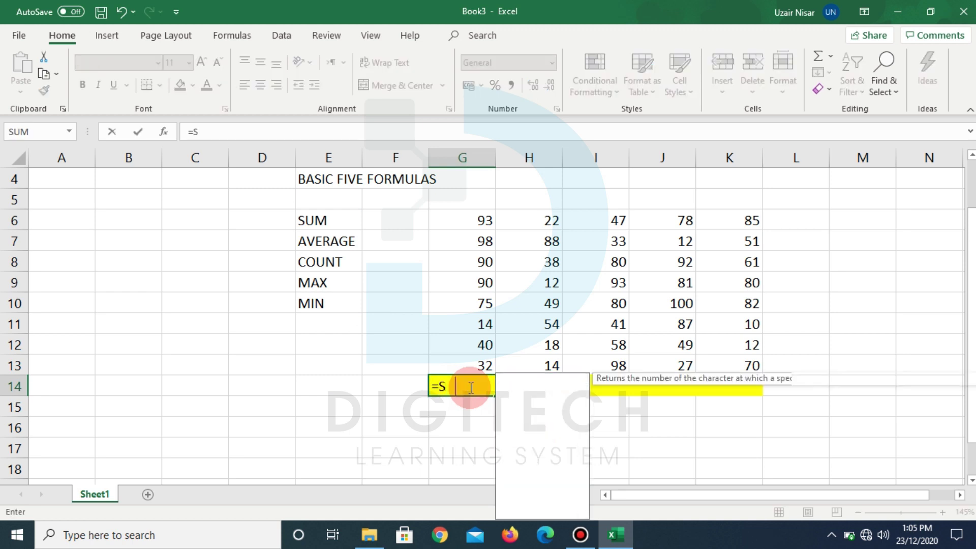
pyautogui.write('UM(')
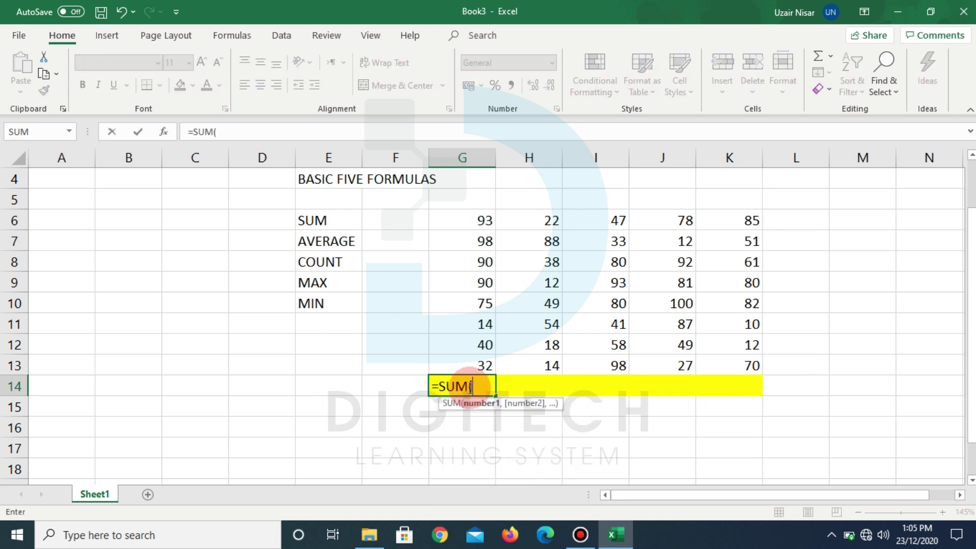
pyautogui.moveTo(463, 220); pyautogui.dragTo(451, 361)
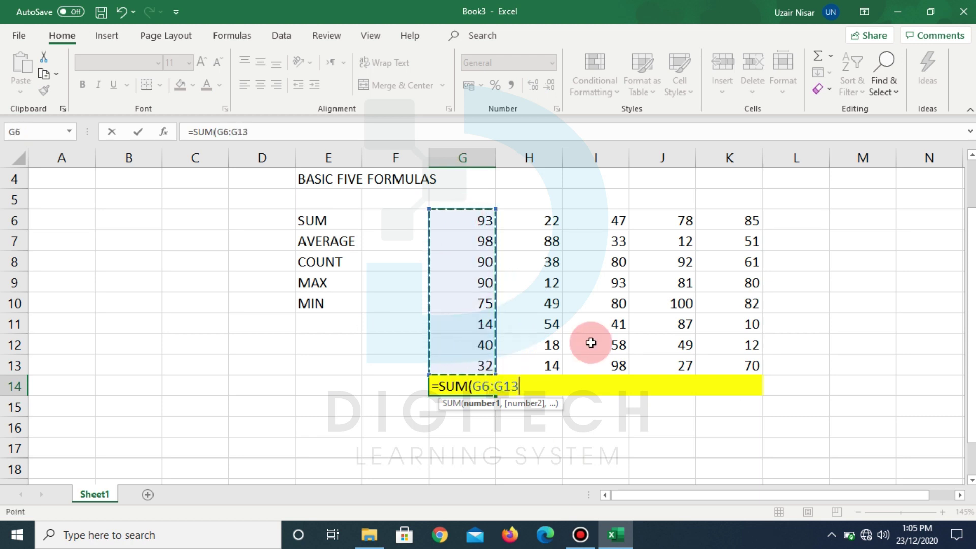
pyautogui.write(')')
pyautogui.press('Return')
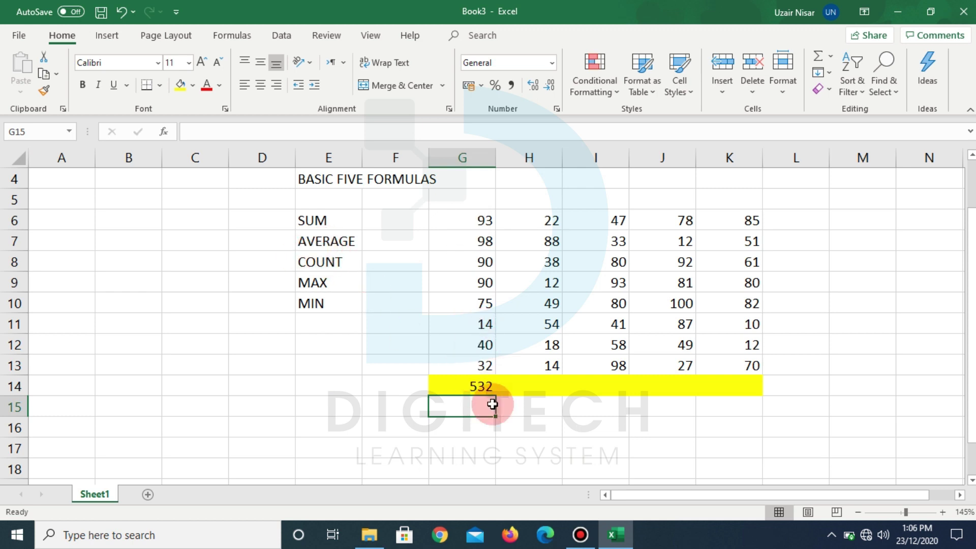
# Enter =AVERAGE(H6:H13) in cell H14 to average the numbers in column H.
pyautogui.click(530, 388)
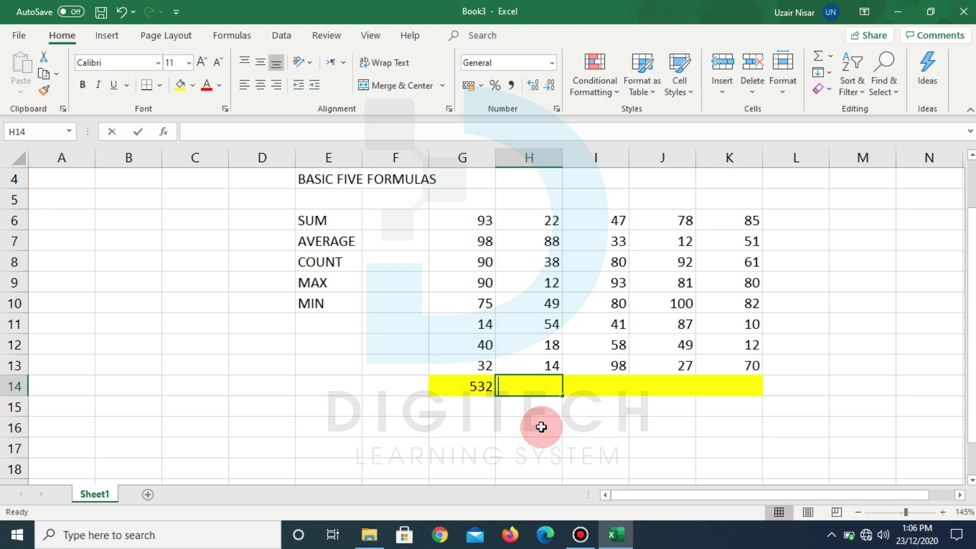
pyautogui.write('=AVERAGE')
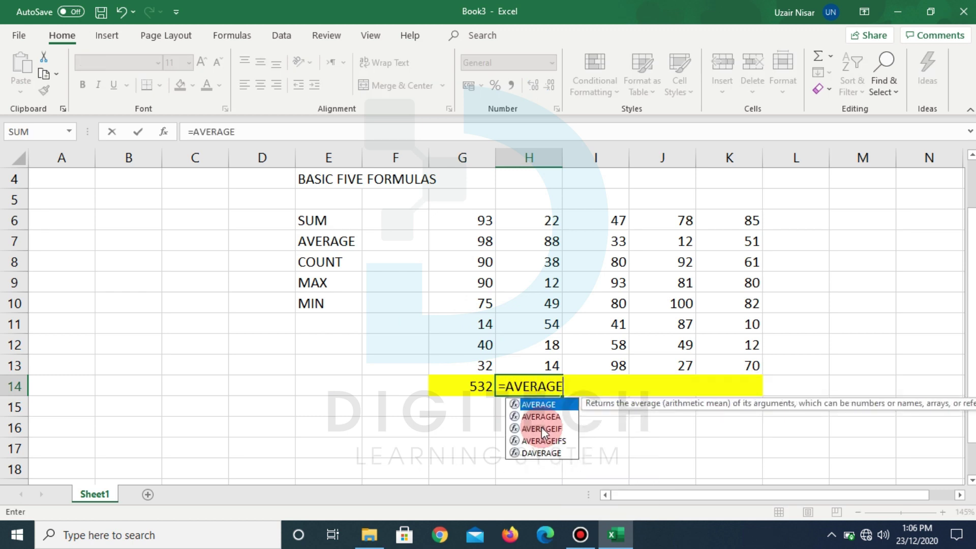
pyautogui.write('(')
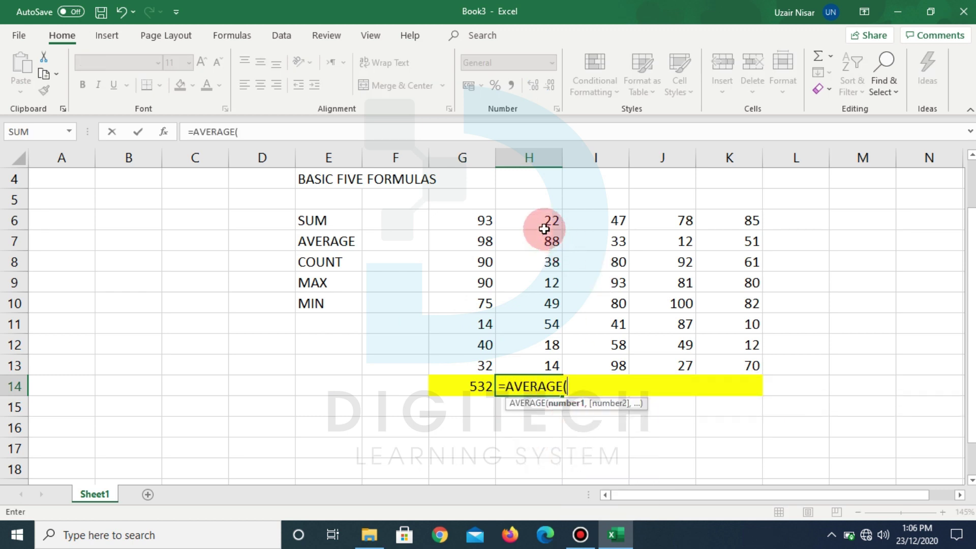
pyautogui.moveTo(544, 229); pyautogui.dragTo(540, 366)
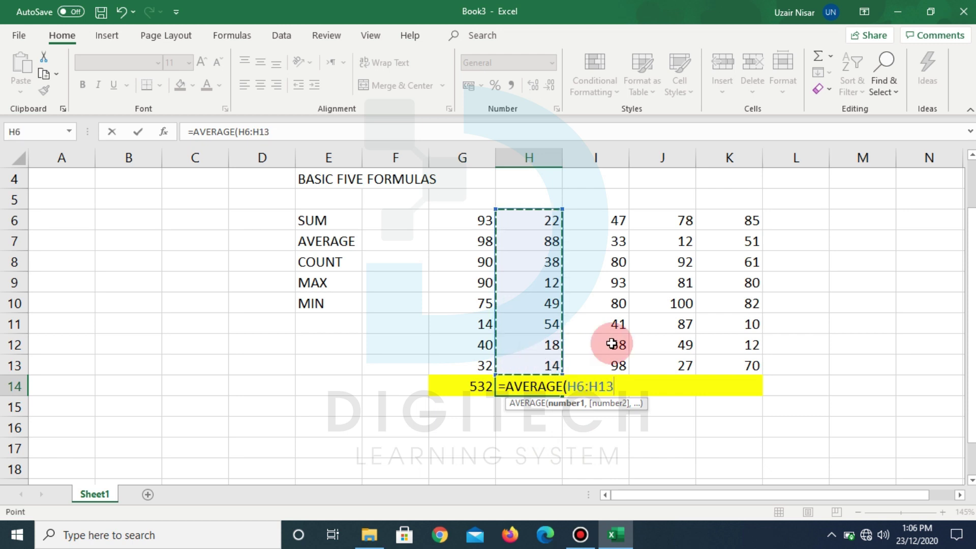
pyautogui.write(')')
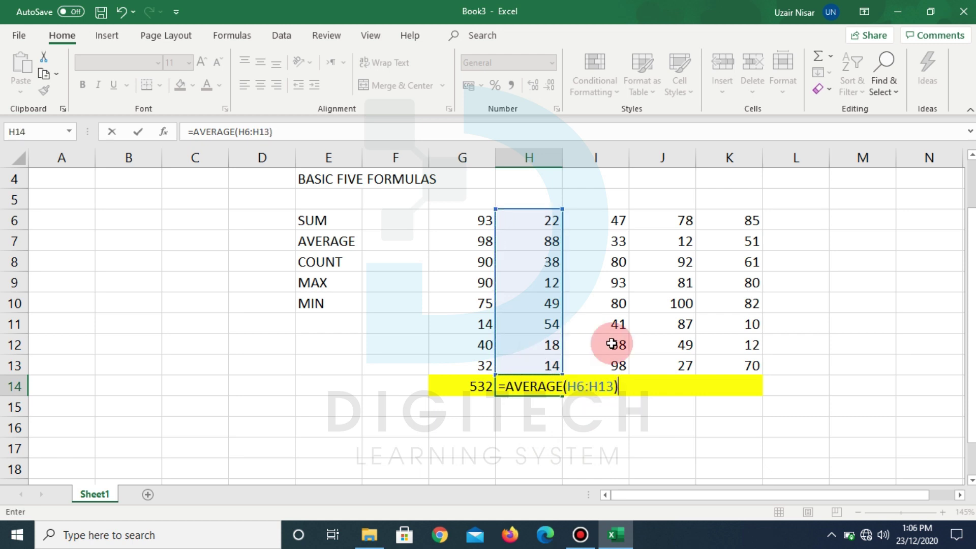
pyautogui.press('Return')
pyautogui.moveTo(550, 220); pyautogui.dragTo(549, 354)
pyautogui.click(540, 389)
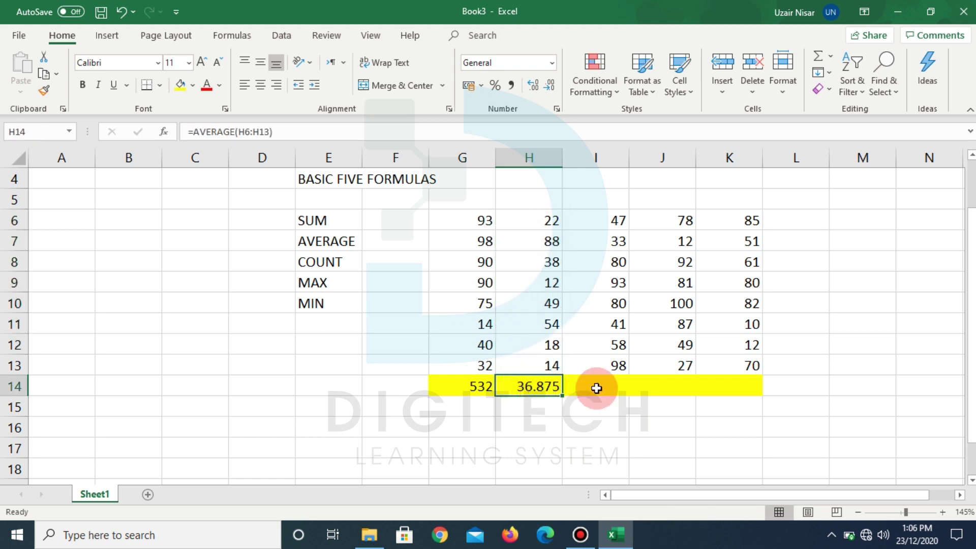
# Enter =COUNT(I6:I13) in cell I14 to count the numeric entries in column I.
pyautogui.click(612, 385)
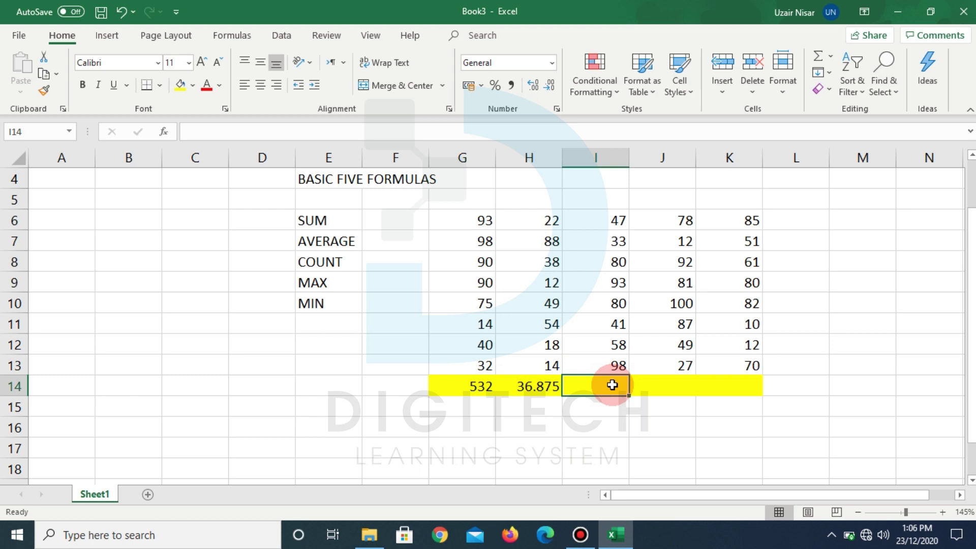
pyautogui.write('=CO')
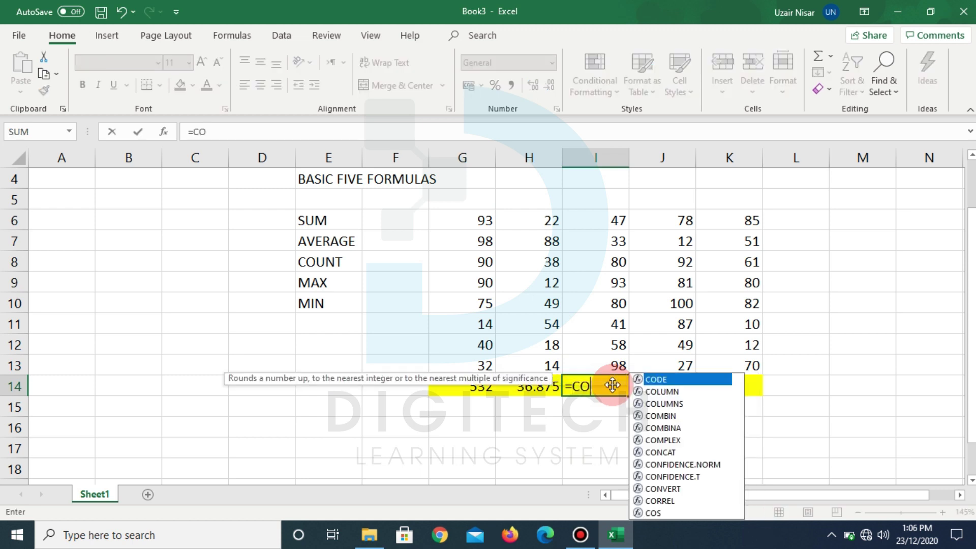
pyautogui.write('UNT(')
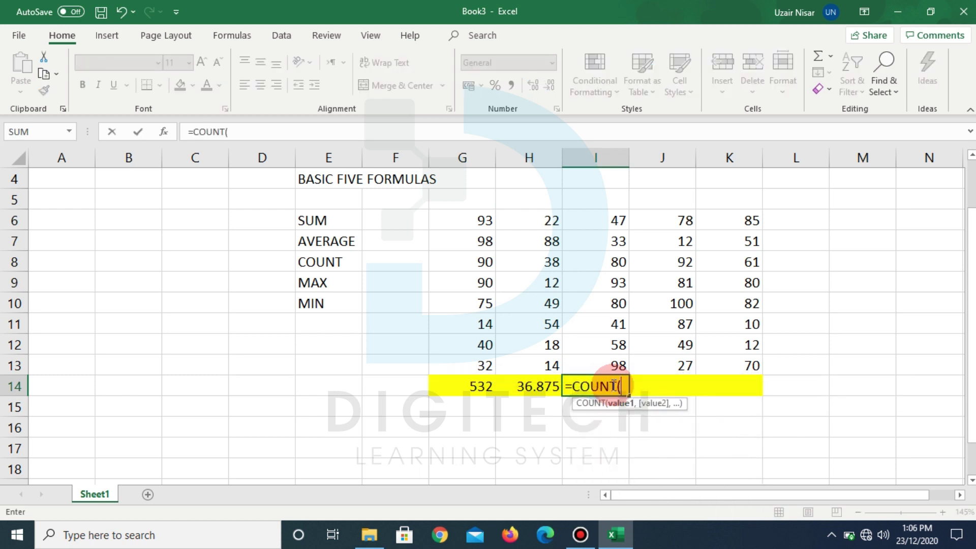
pyautogui.moveTo(593, 230); pyautogui.dragTo(621, 362)
pyautogui.write(')')
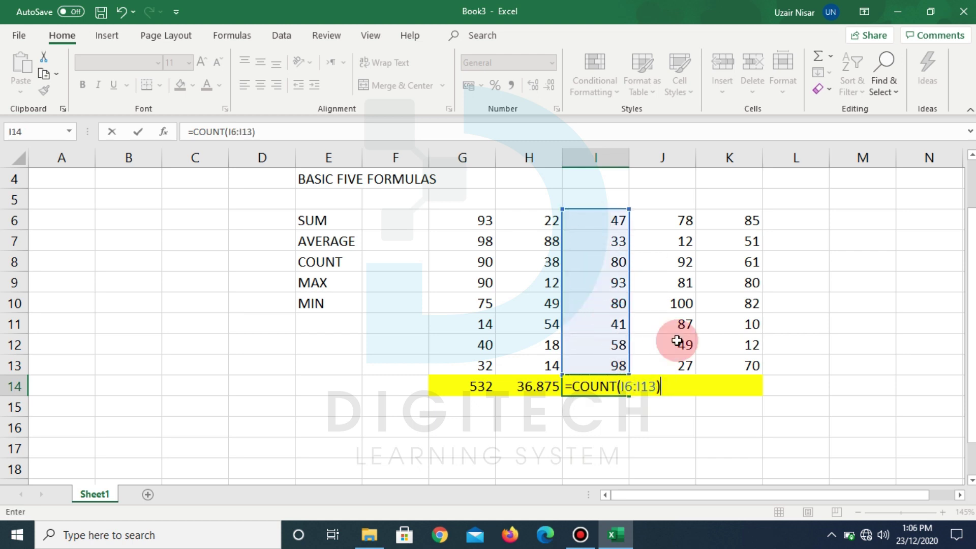
pyautogui.press('Return')
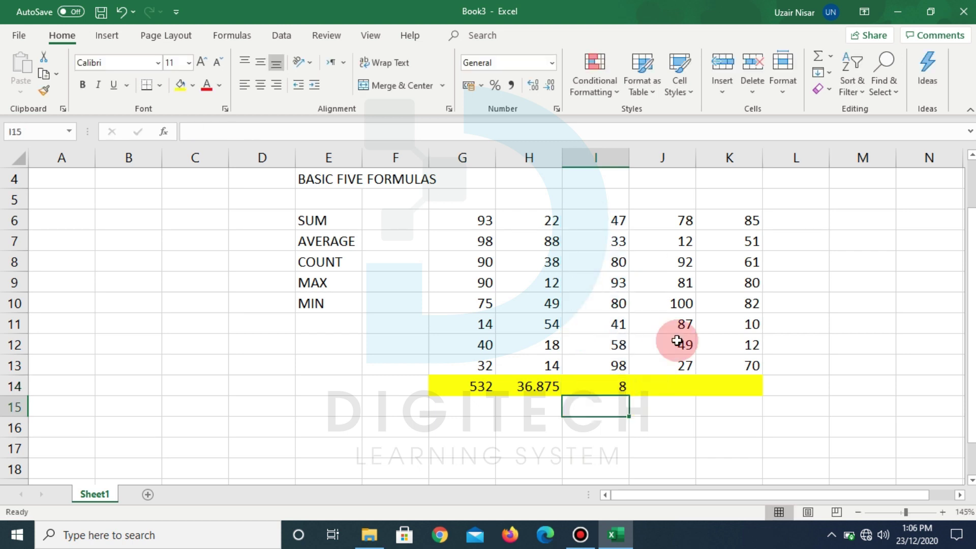
pyautogui.click(620, 381)
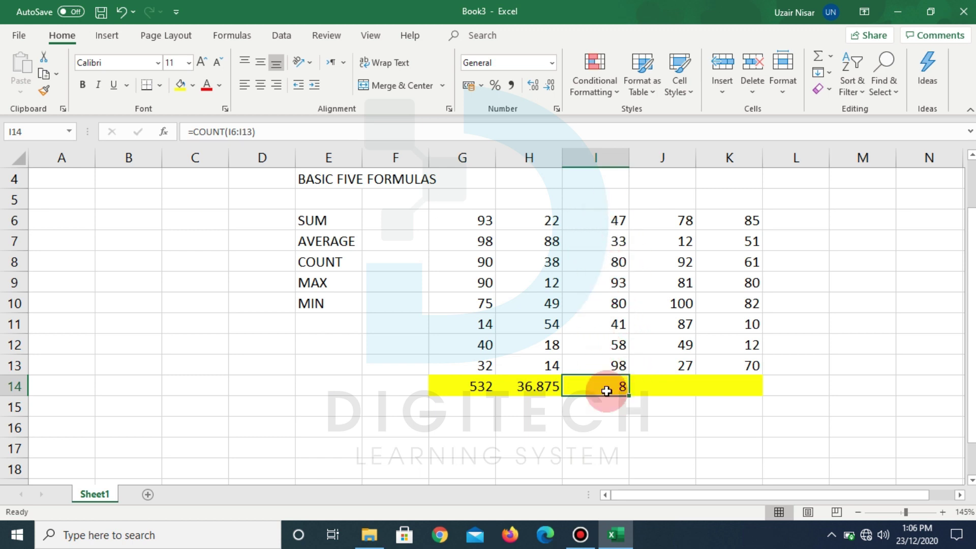
# Enter =MAX(J6:J13) in cell J14 to find the largest number in column J.
pyautogui.click(671, 388)
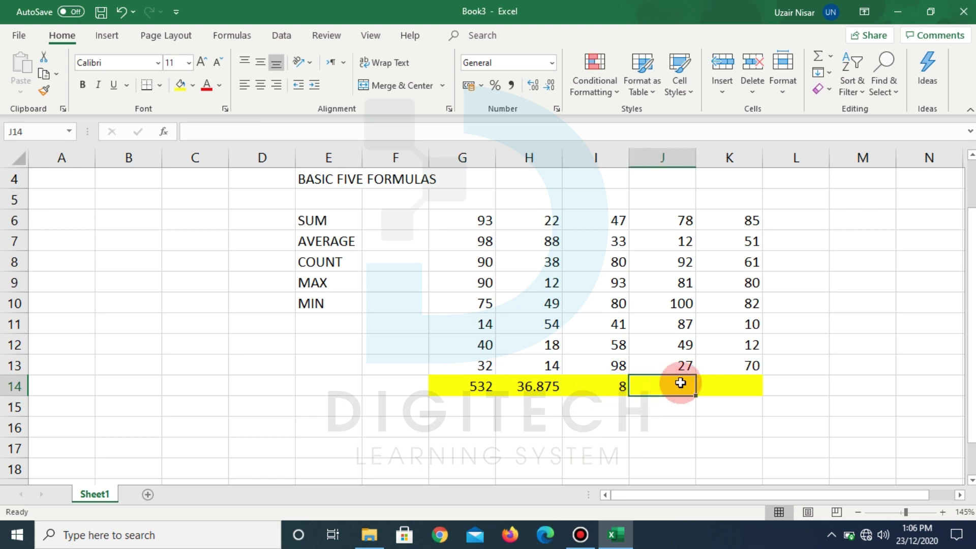
pyautogui.write('=MAX(')
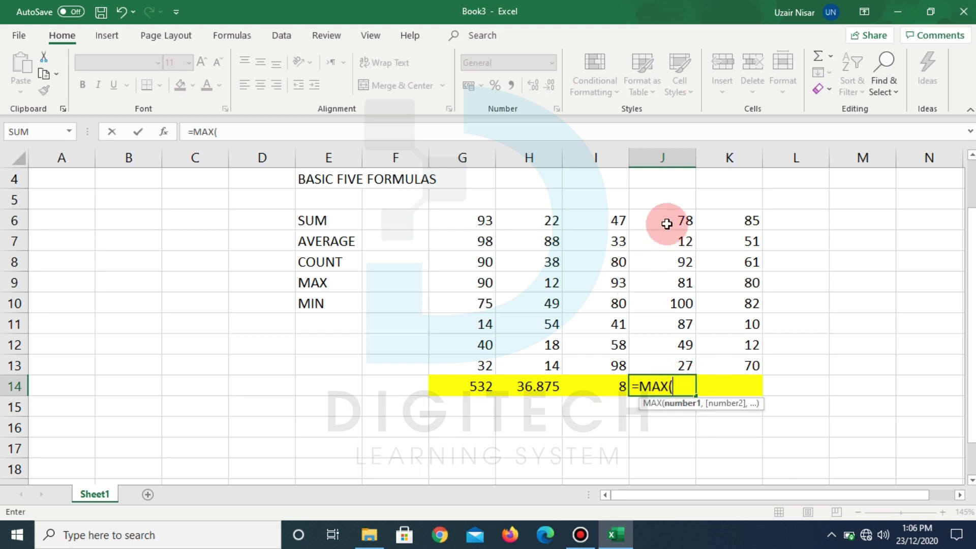
pyautogui.moveTo(669, 224); pyautogui.dragTo(684, 357)
pyautogui.write(')')
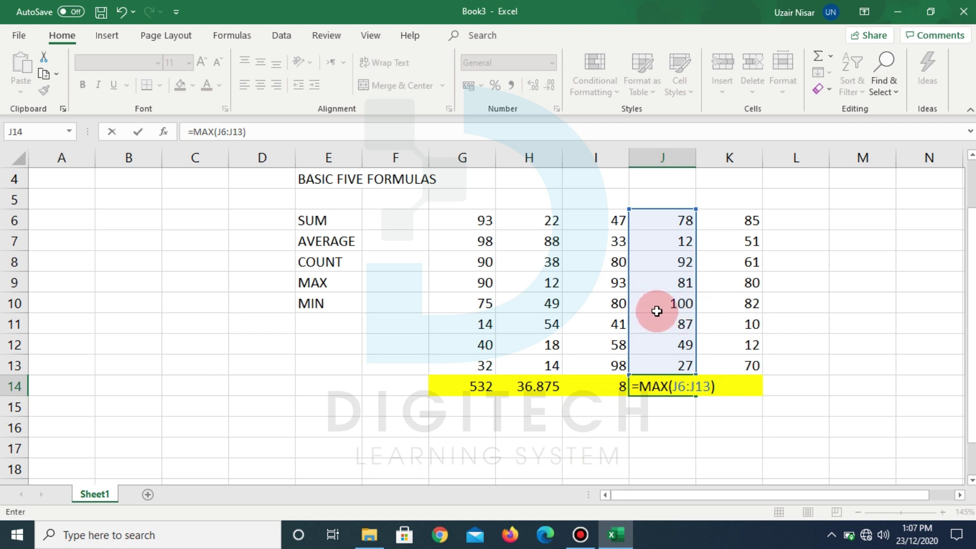
pyautogui.press('Return')
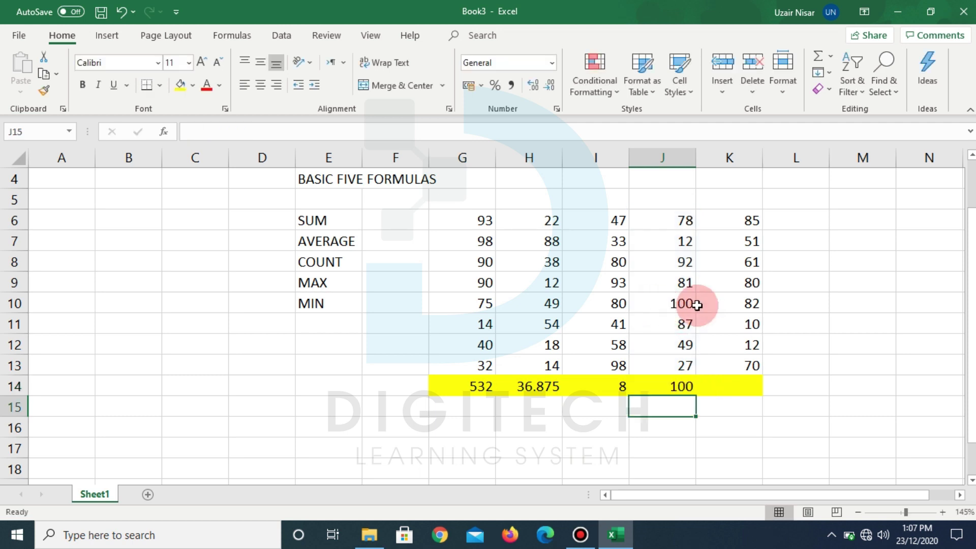
pyautogui.click(665, 387)
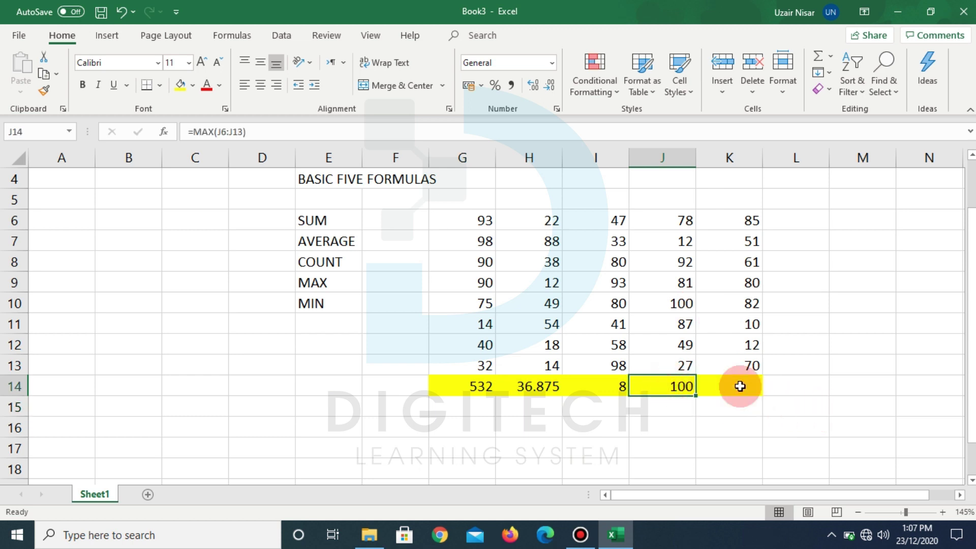
# Enter =MIN(K6:K13) in cell K14 to find the smallest number in column K.
pyautogui.click(759, 400)
pyautogui.click(740, 387)
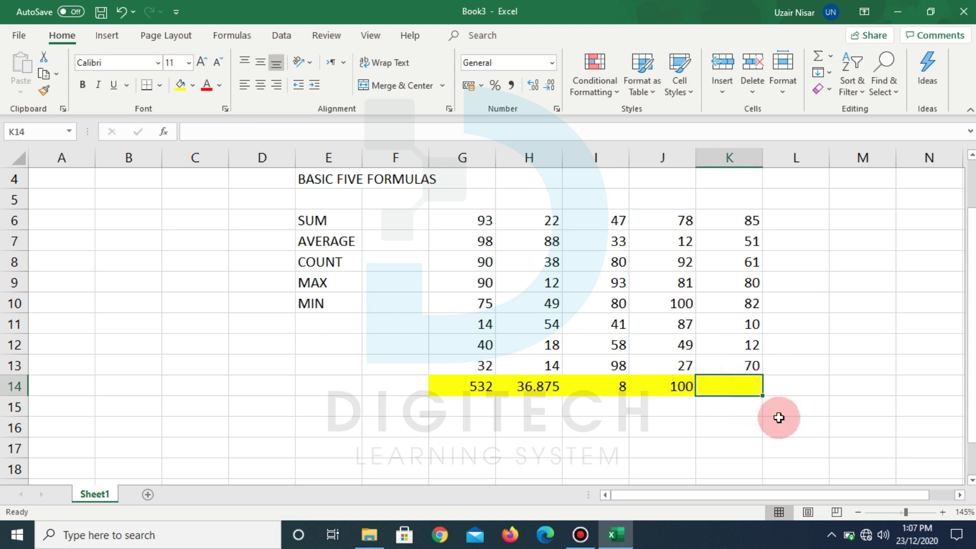
pyautogui.write('=MIN')
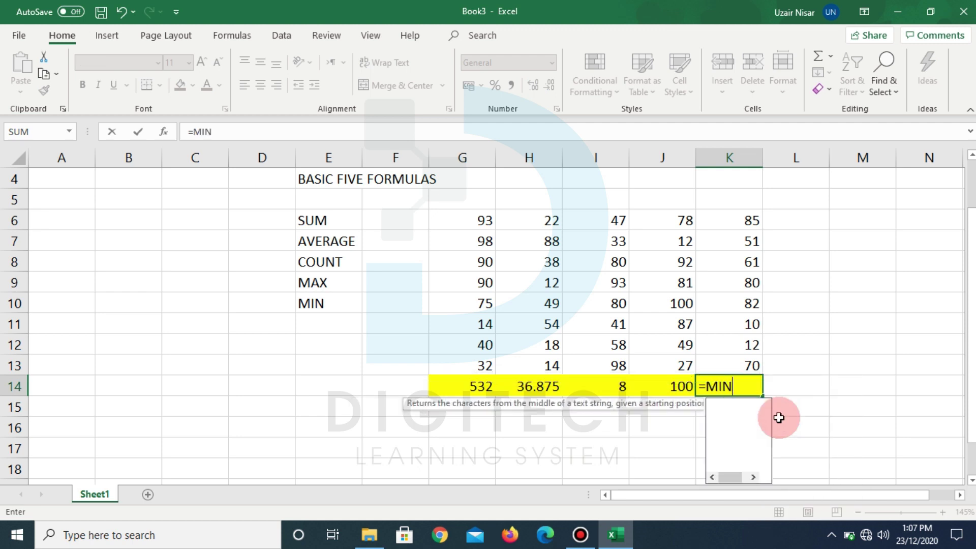
pyautogui.write('(')
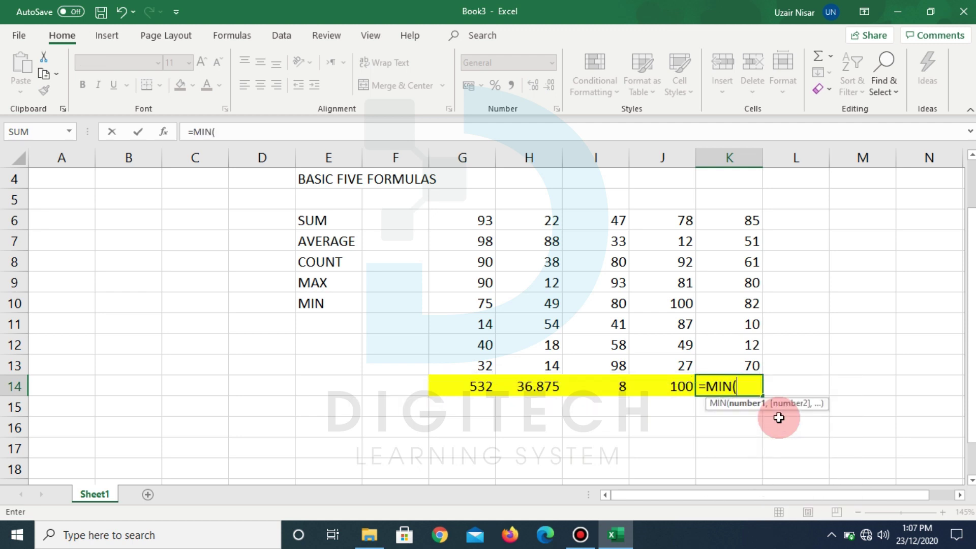
pyautogui.moveTo(729, 220); pyautogui.dragTo(729, 366)
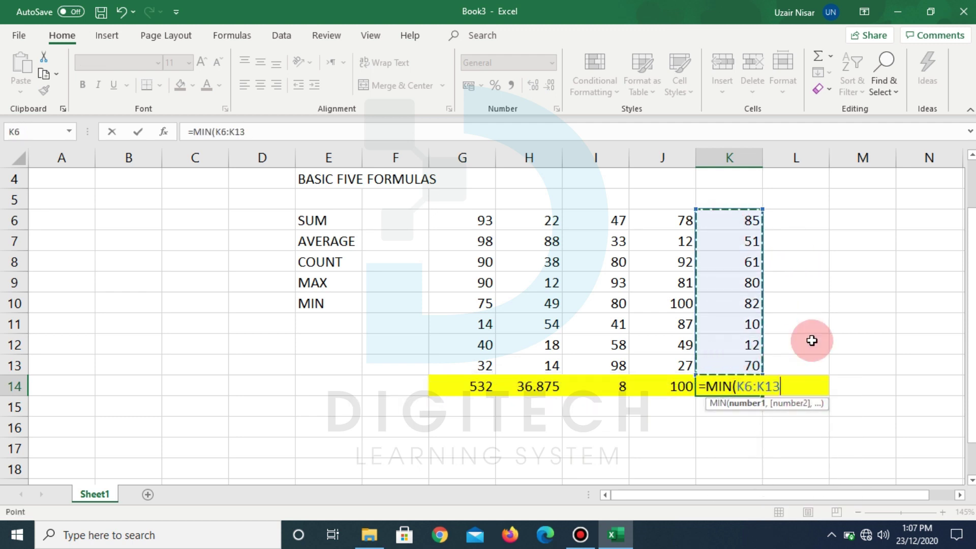
pyautogui.write(')')
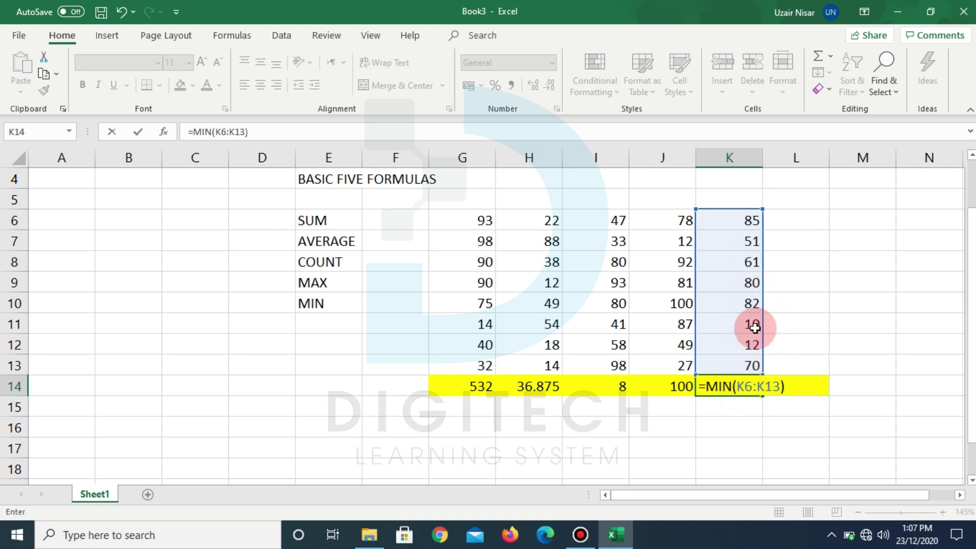
pyautogui.press('Return')
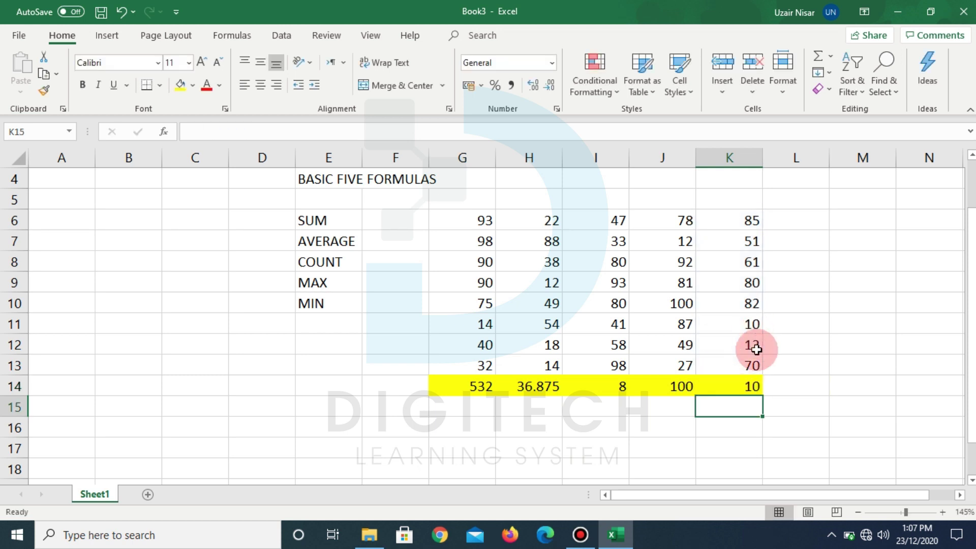
pyautogui.click(741, 385)
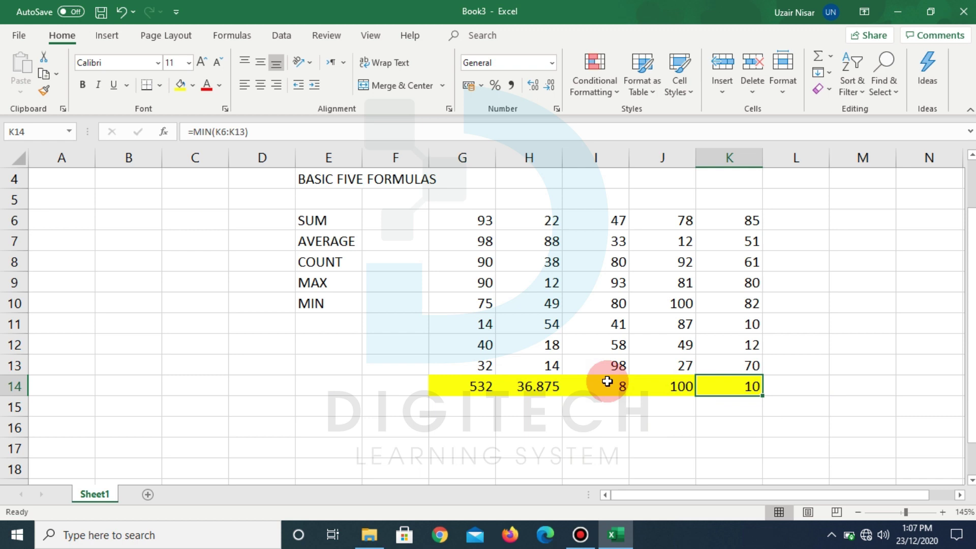
pyautogui.click(454, 385)
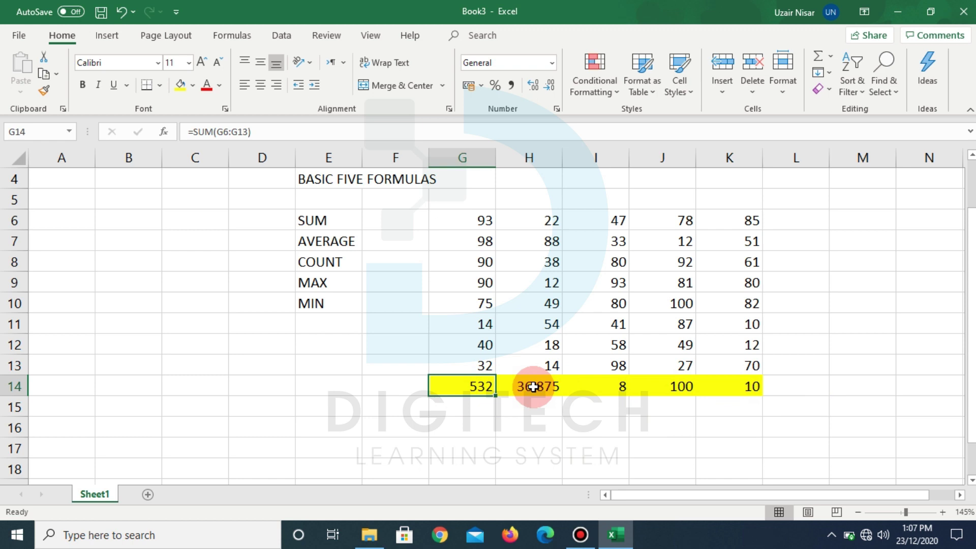